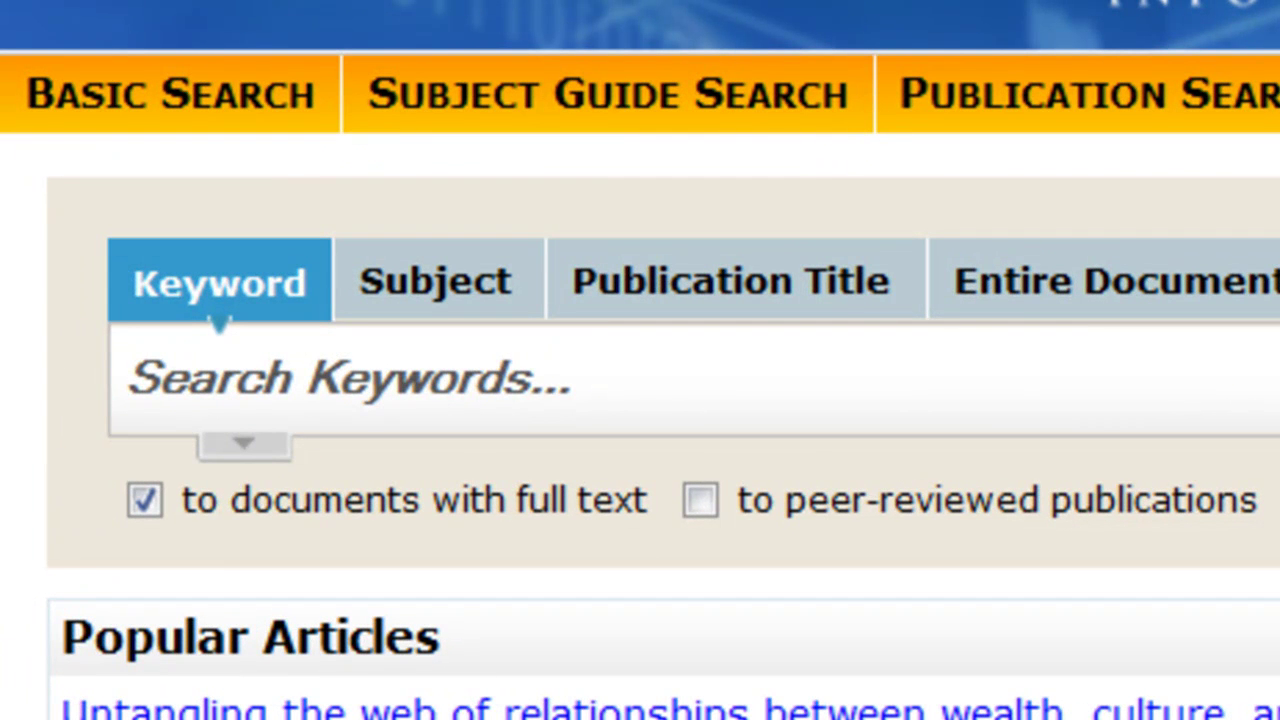
- Enter cell phones as the keyword search term
{"action": "left_click", "coordinate": [559, 374]}
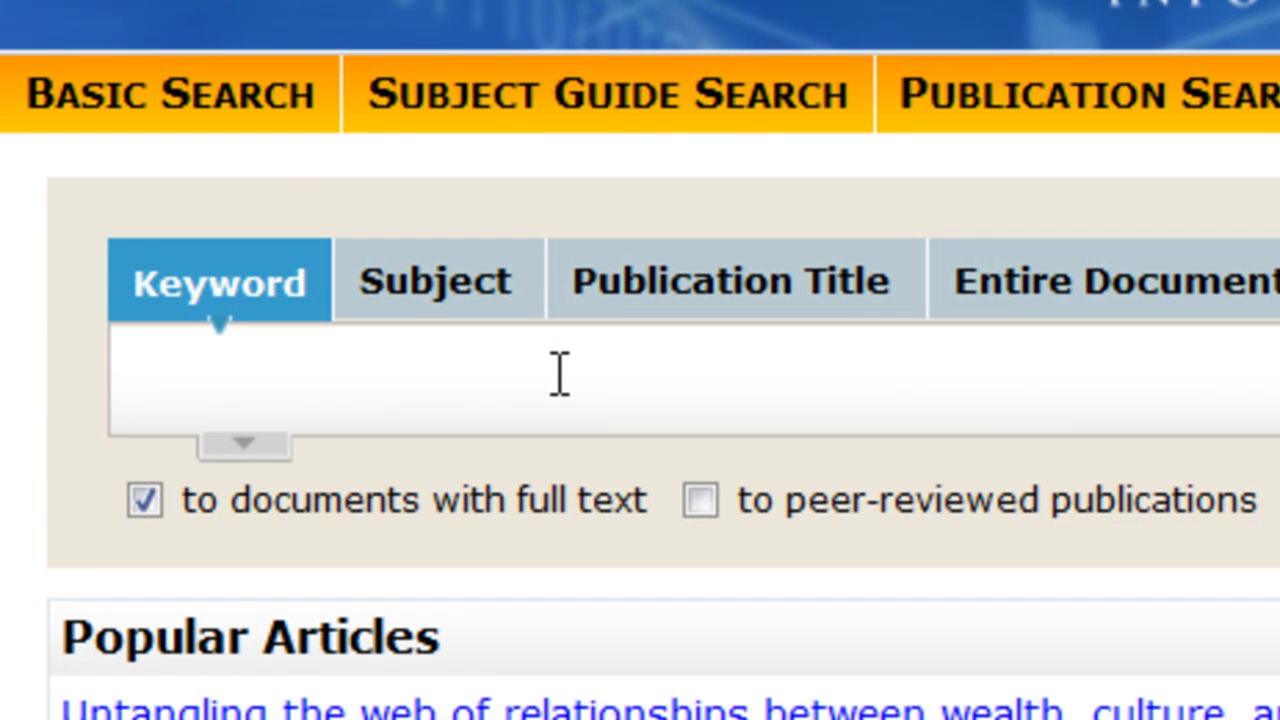
{"action": "type", "text": "cell p"}
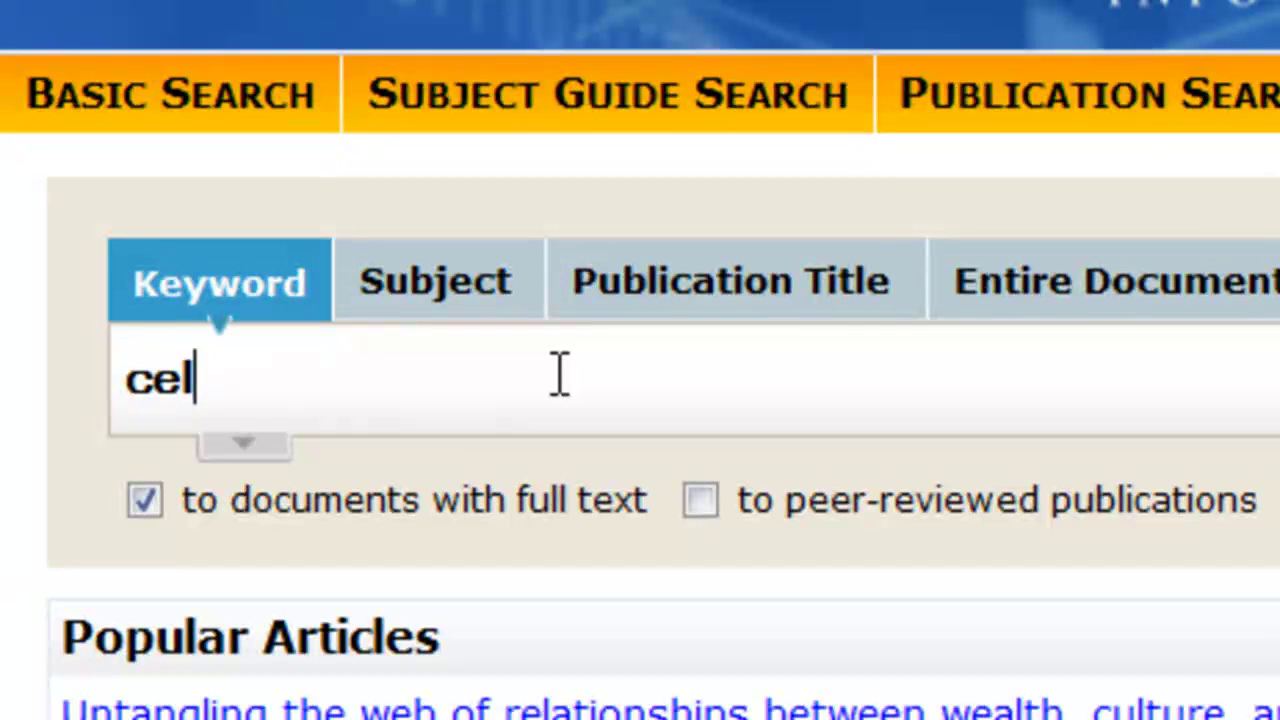
{"action": "type", "text": "hones"}
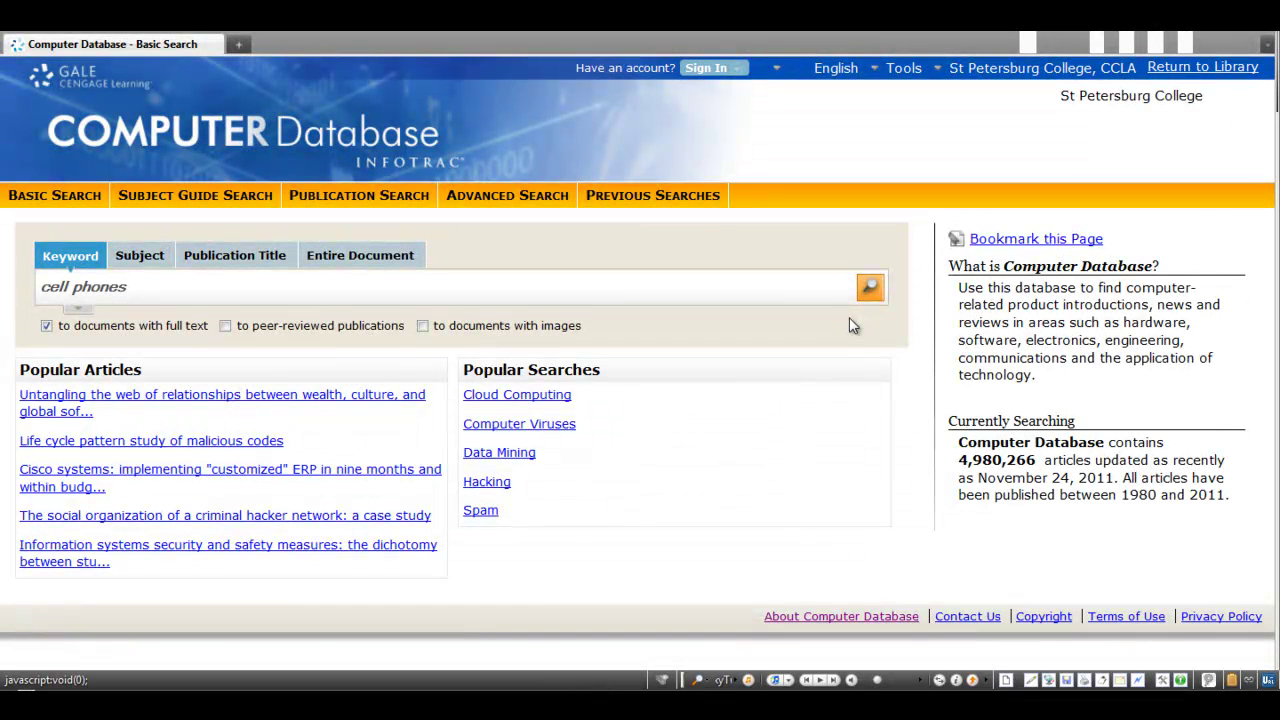
- Turn on Search Assist for the keyword search, view the suggestions for cell phones, and dismiss the list
{"action": "left_click", "coordinate": [80, 298]}
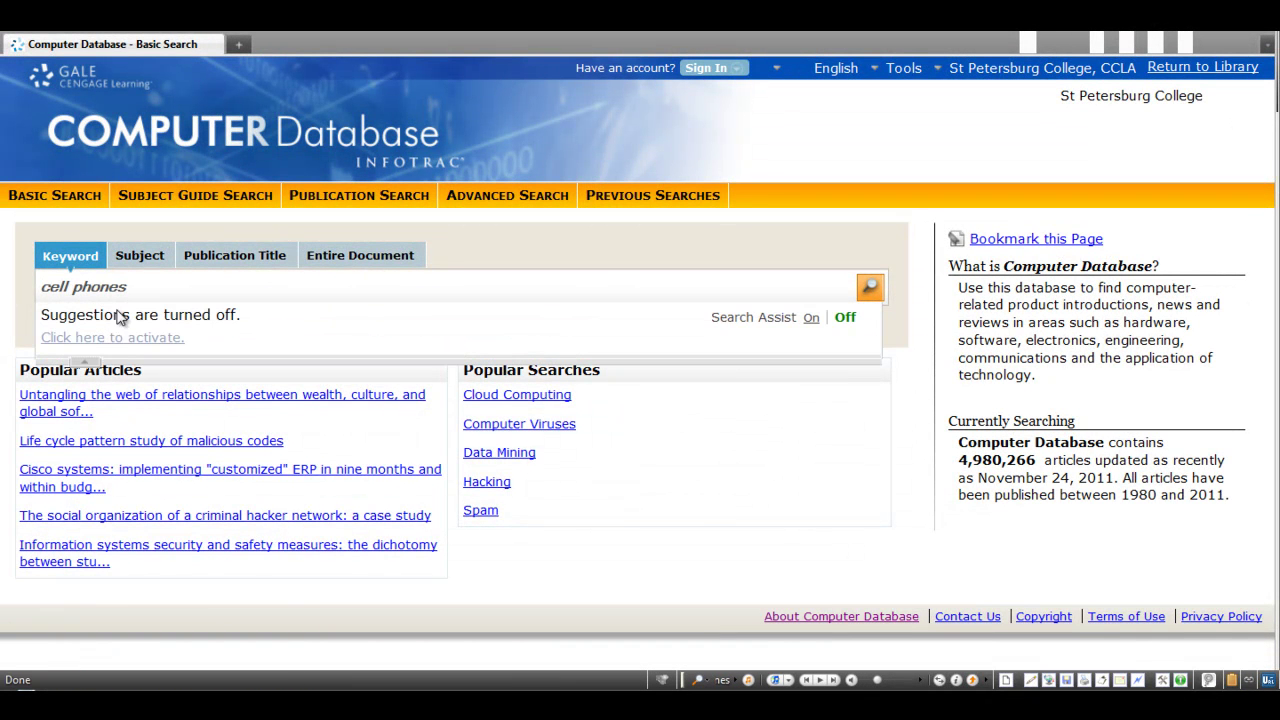
{"action": "left_click", "coordinate": [811, 318]}
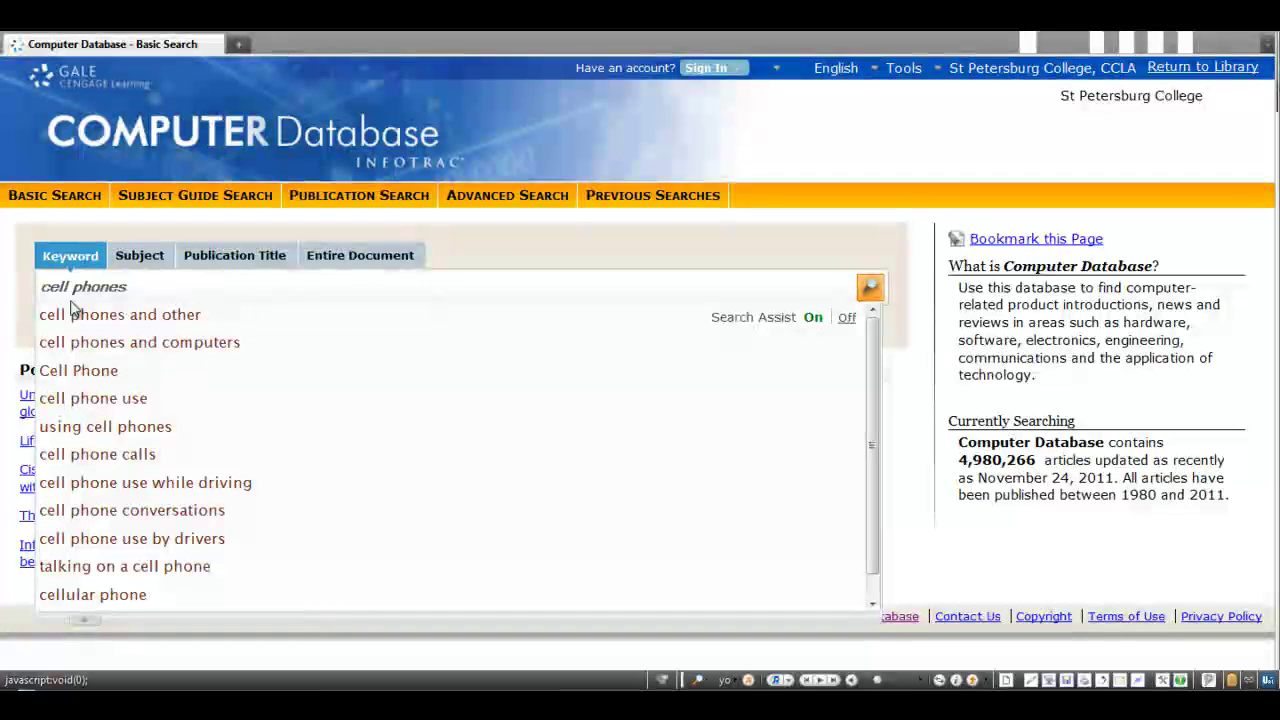
{"action": "left_click", "coordinate": [146, 291]}
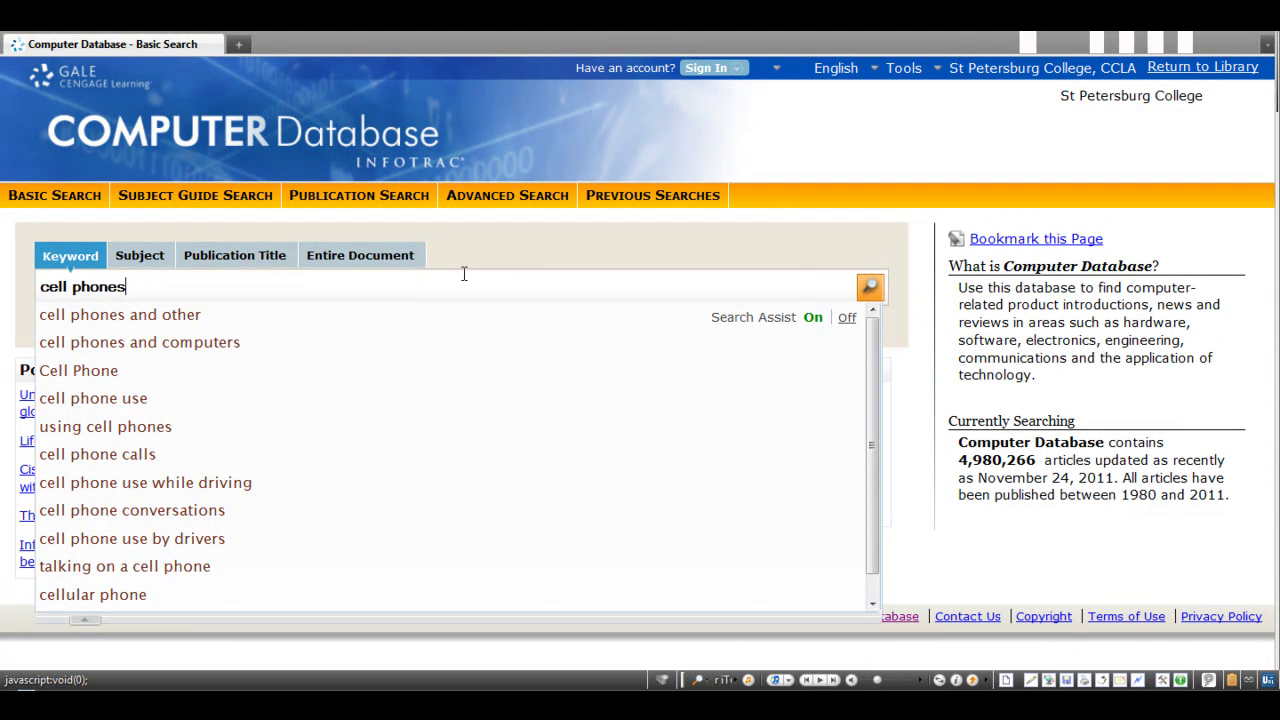
{"action": "left_click", "coordinate": [512, 250]}
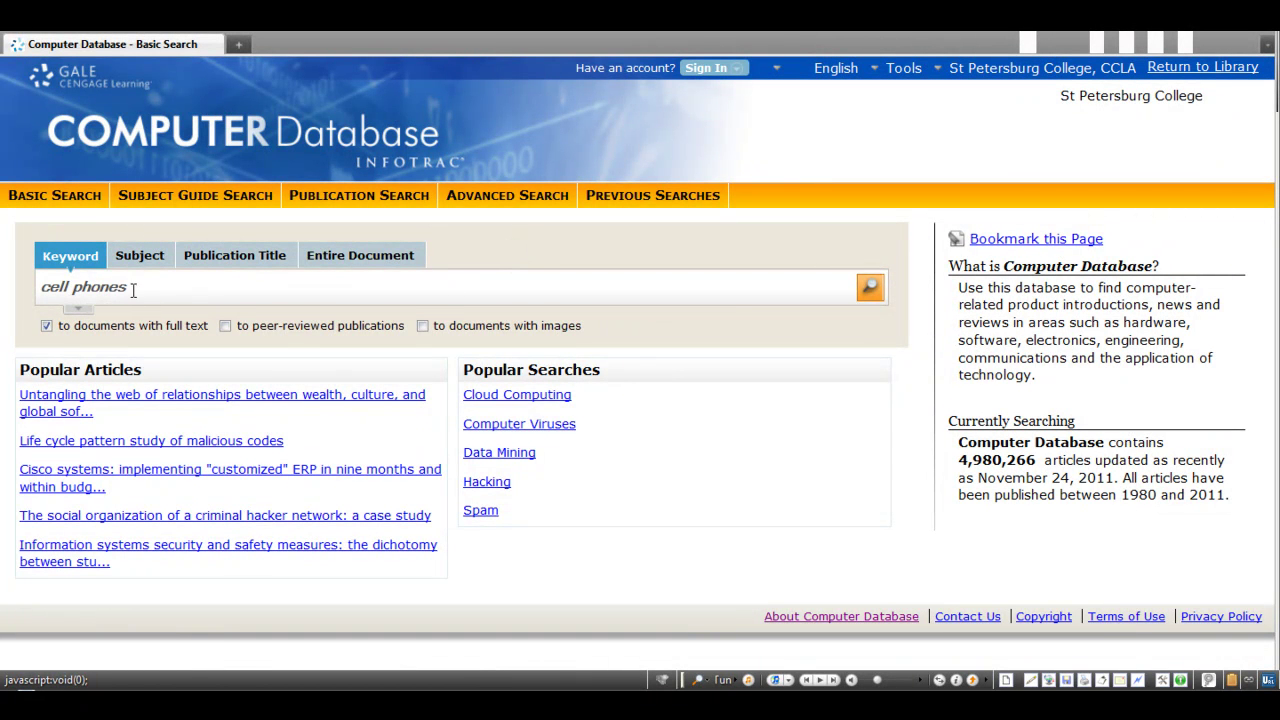
- Enclose the keyword phrase cell phones in quotation marks and add the AND operator after it
{"action": "left_click_drag", "start_coordinate": [133, 289], "coordinate": [22, 290]}
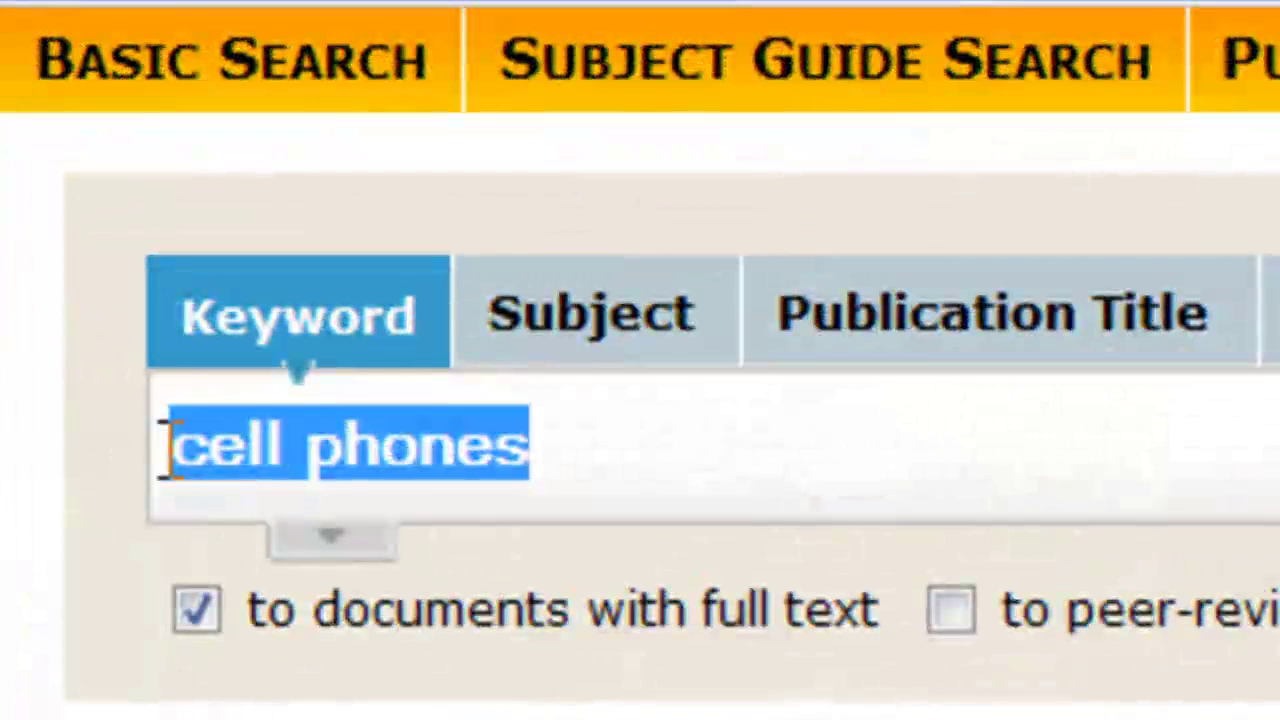
{"action": "left_click", "coordinate": [38, 287]}
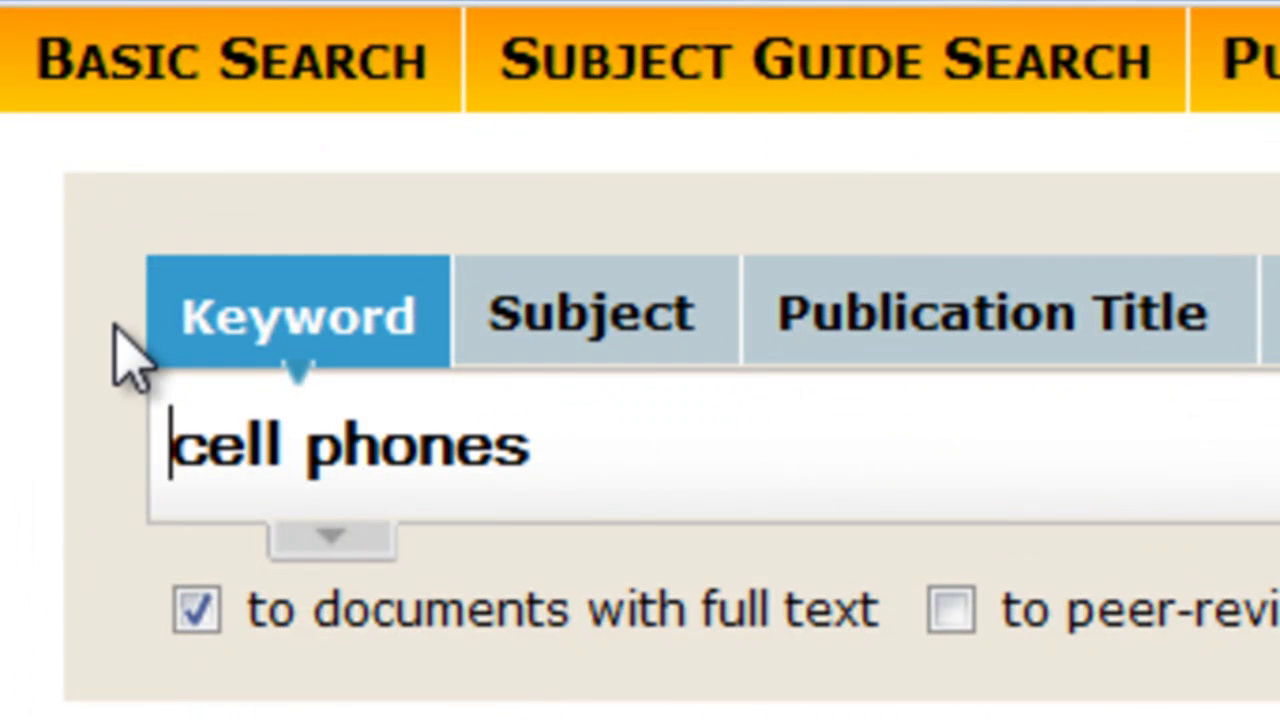
{"action": "type", "text": "\""}
{"action": "key", "text": "Right"}
{"action": "key", "text": "Right"}
{"action": "key", "text": "Right"}
{"action": "key", "text": "Right"}
{"action": "key", "text": "Right"}
{"action": "key", "text": "Right"}
{"action": "key", "text": "Right"}
{"action": "key", "text": "Right"}
{"action": "key", "text": "Right"}
{"action": "key", "text": "Right"}
{"action": "key", "text": "Right"}
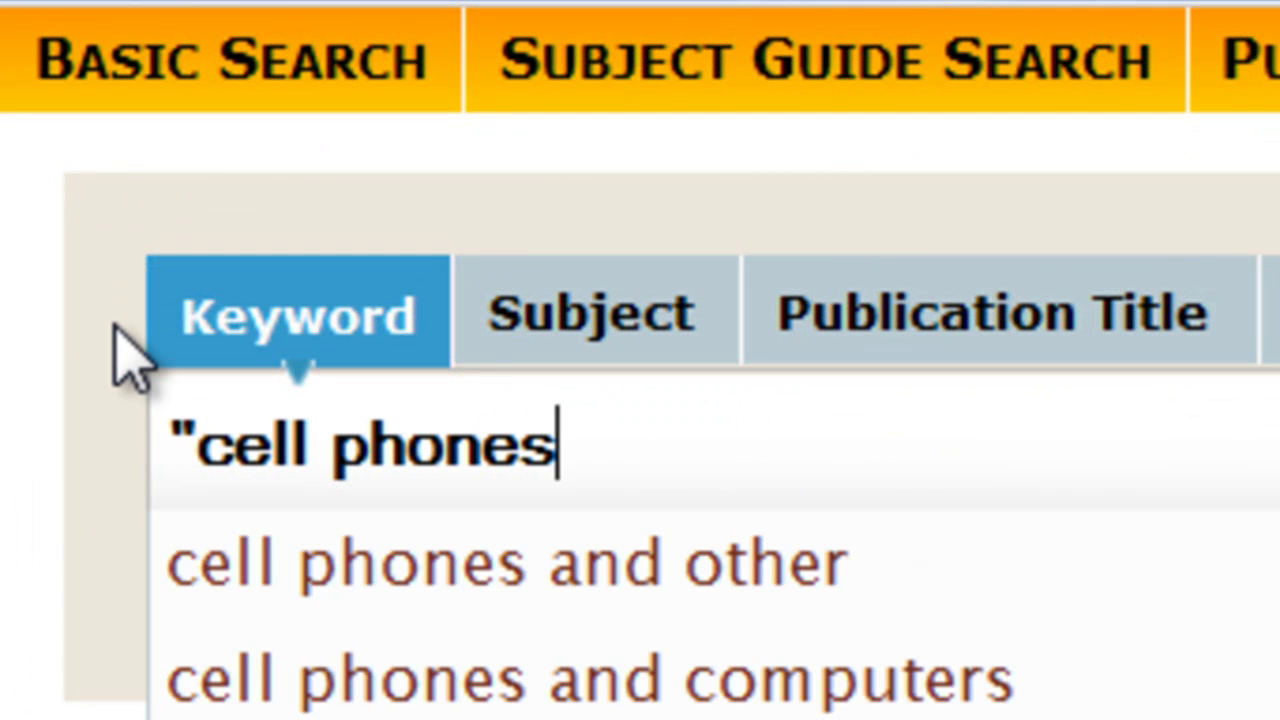
{"action": "type", "text": "\" AND "}
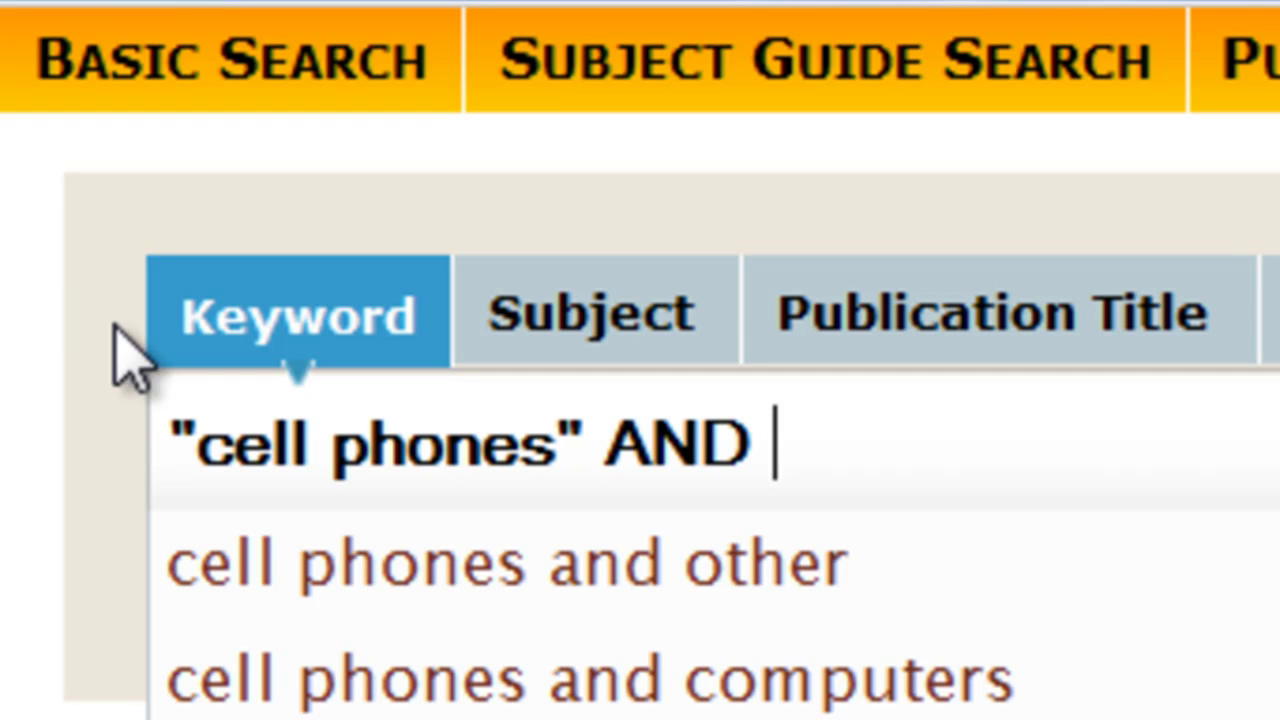
- Add the quoted phrase "health problems" to the keyword query and run the search
{"action": "type", "text": "\"hea"}
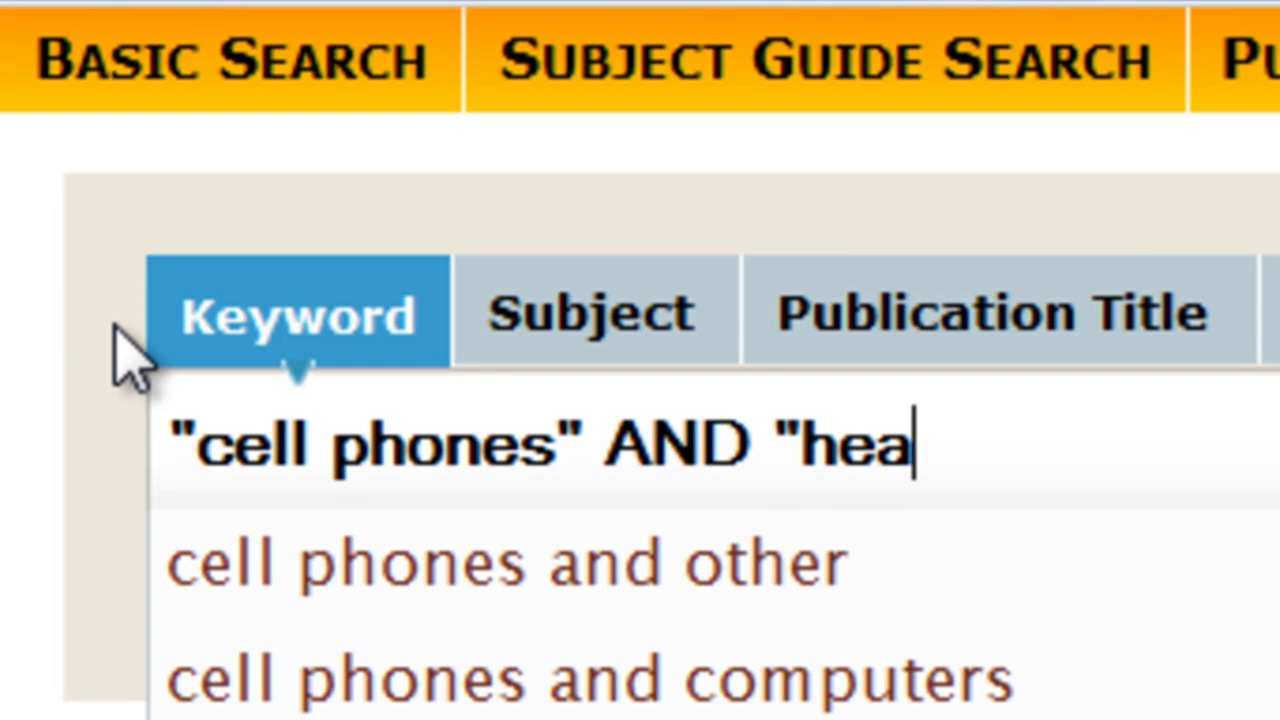
{"action": "type", "text": "lth problems"}
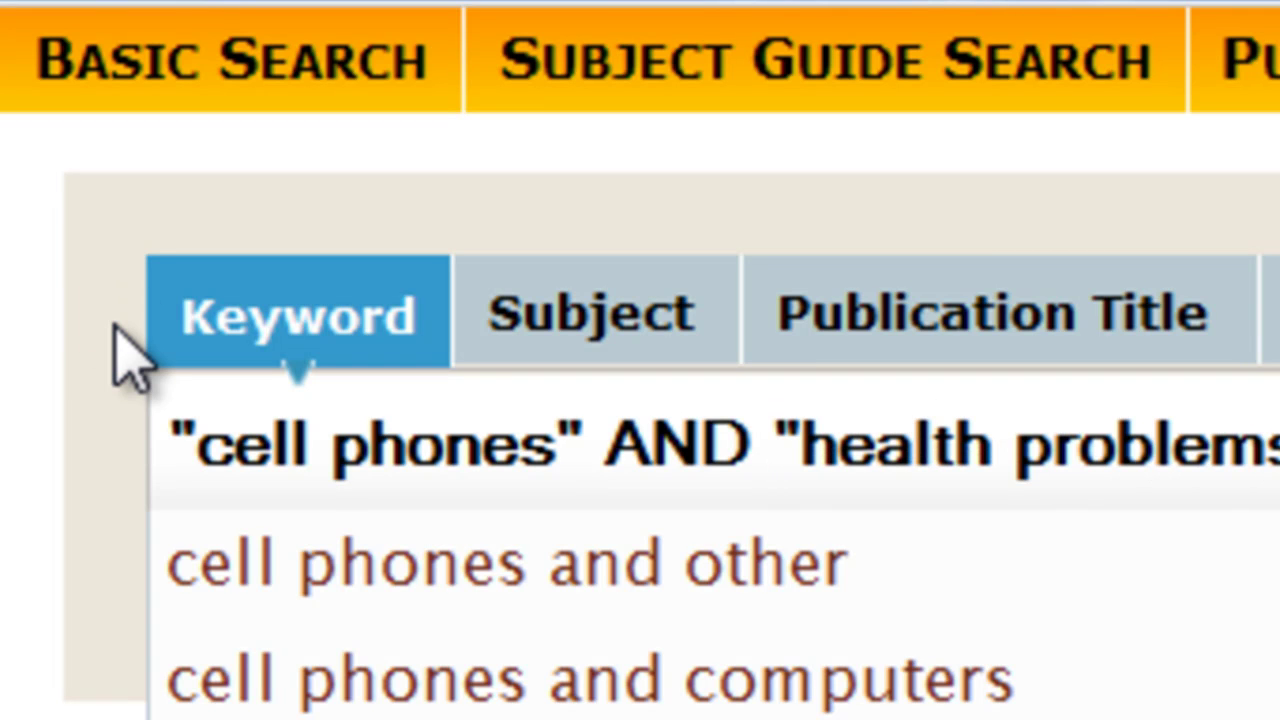
{"action": "left_click", "coordinate": [113, 326]}
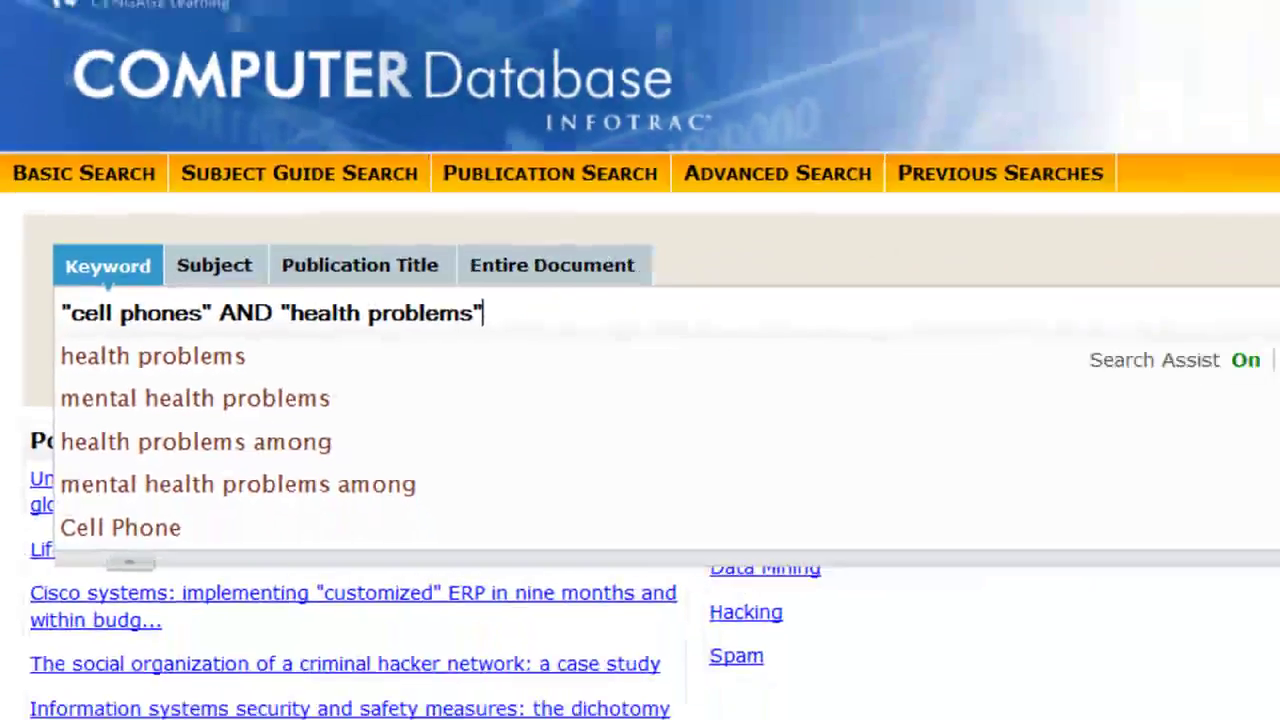
{"action": "left_click", "coordinate": [871, 291]}
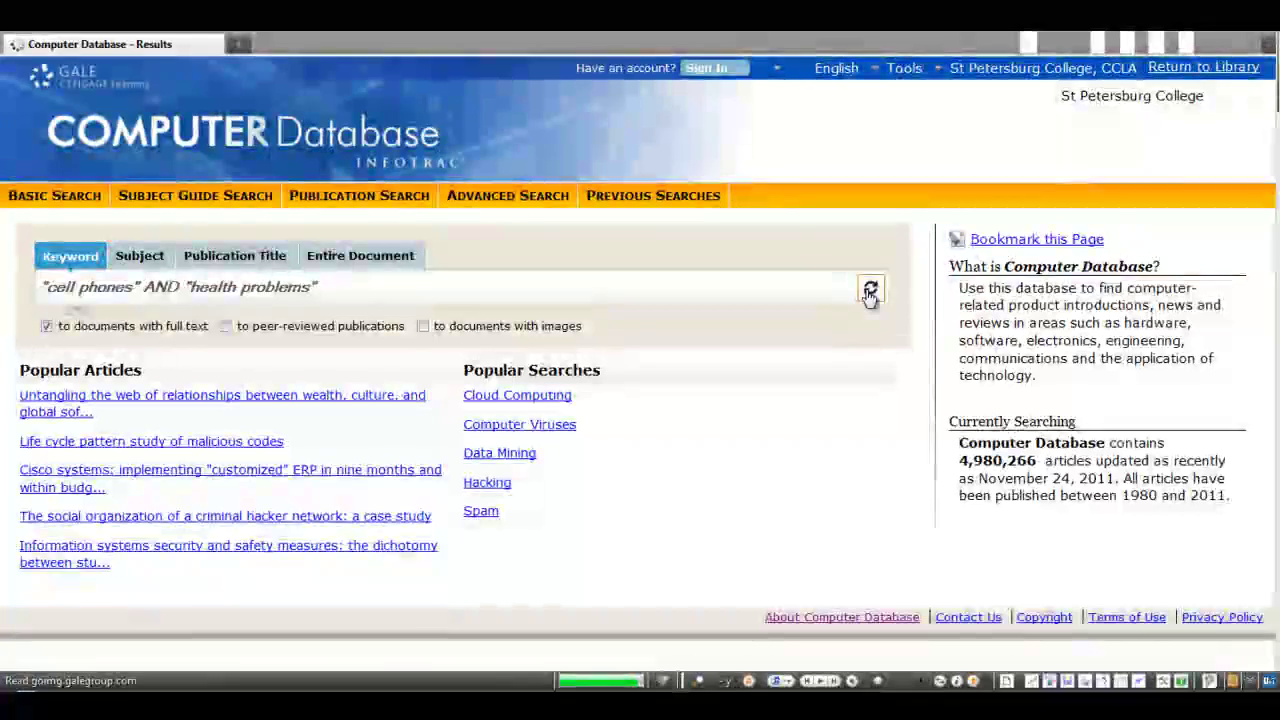
- Look through the article results, then open Advanced Search and view the index options for the first row
{"action": "scroll", "coordinate": [503, 375], "scroll_direction": "down", "scroll_amount": 5}
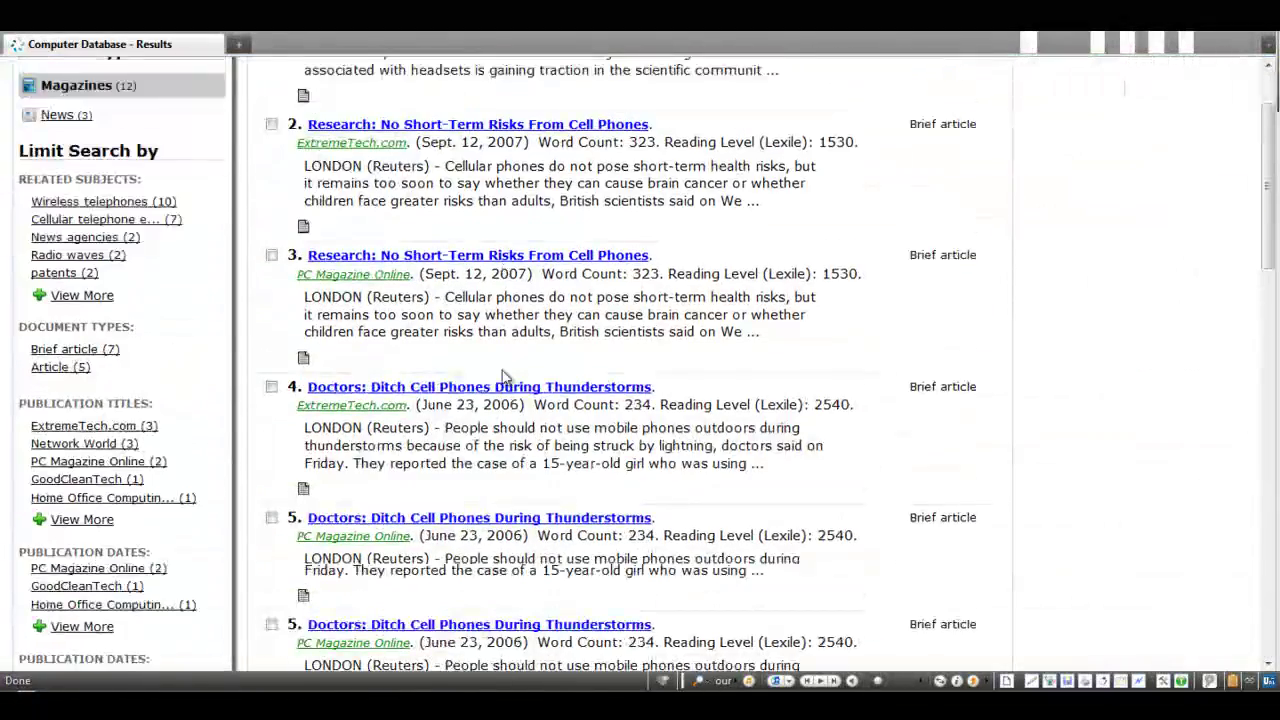
{"action": "scroll", "coordinate": [503, 375], "scroll_direction": "down", "scroll_amount": 8}
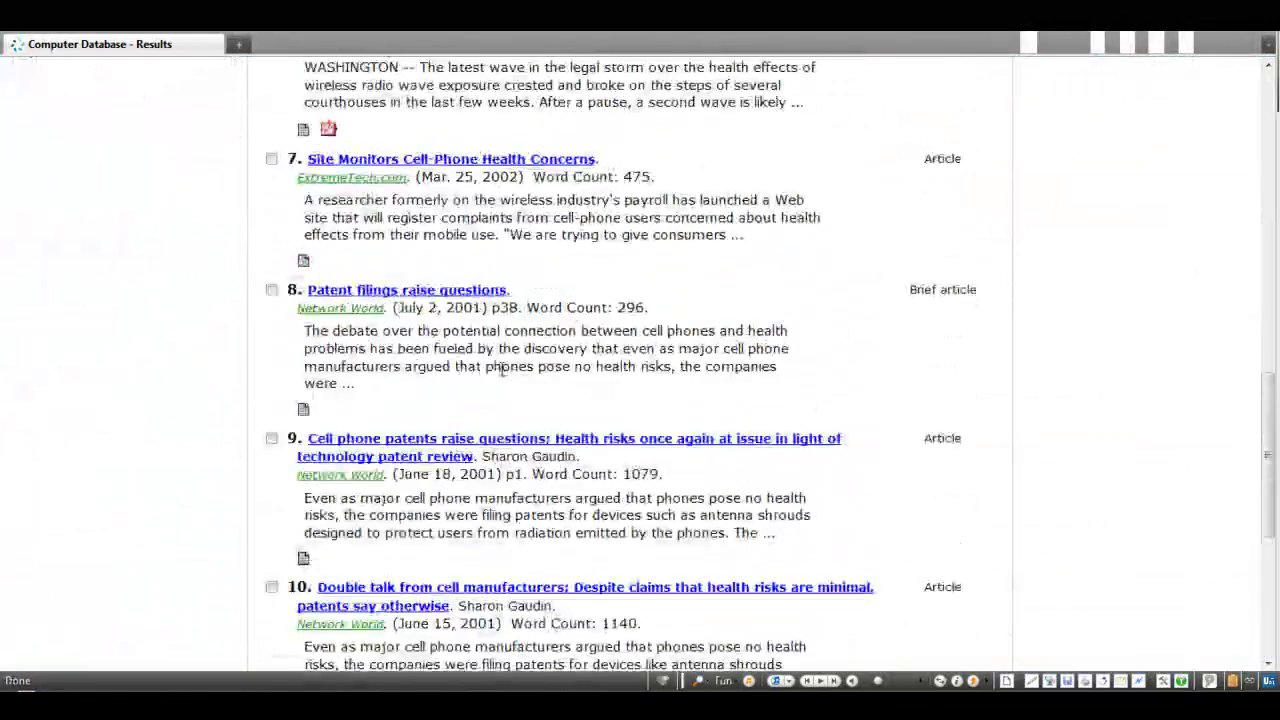
{"action": "scroll", "coordinate": [503, 370], "scroll_direction": "up", "scroll_amount": 13}
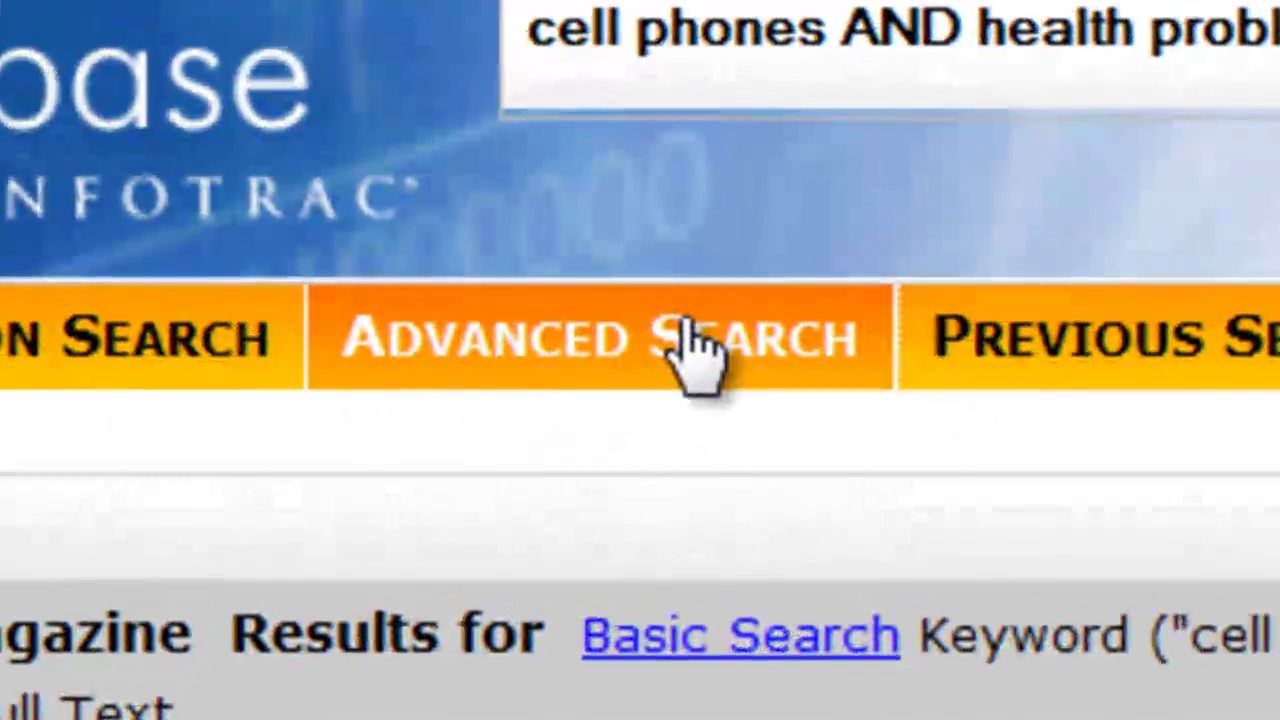
{"action": "left_click", "coordinate": [549, 218]}
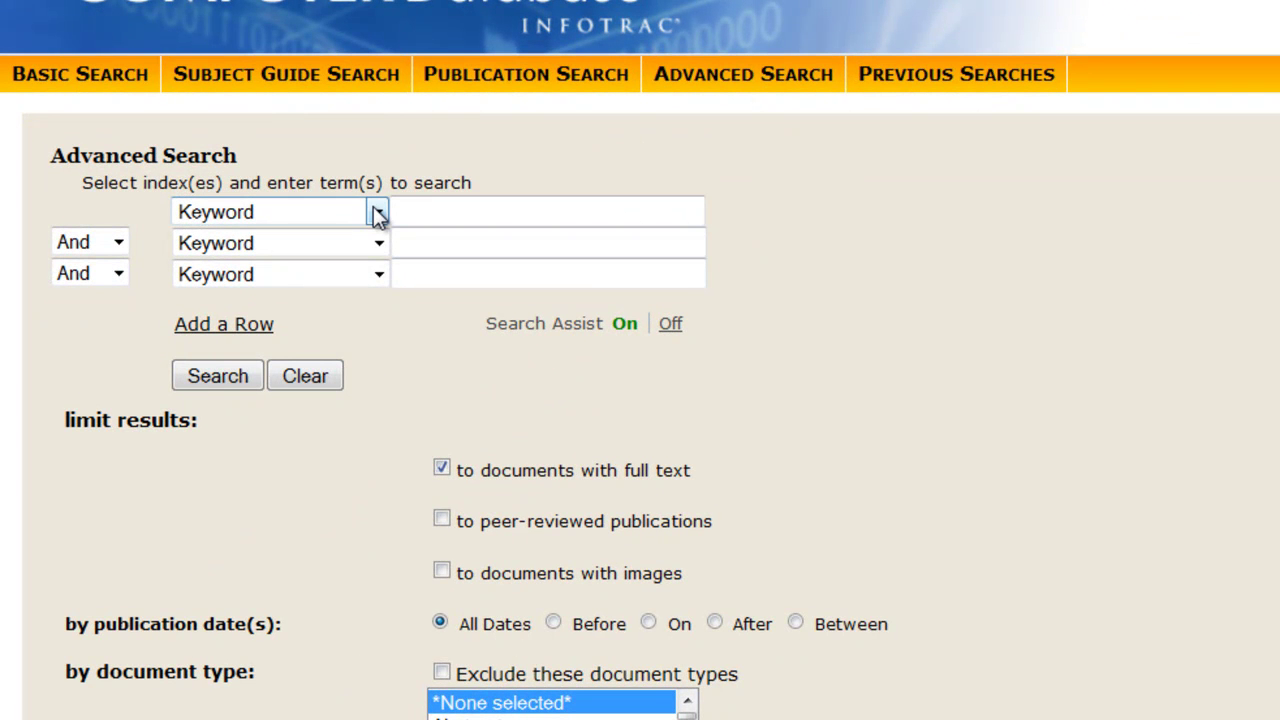
{"action": "left_click", "coordinate": [378, 214]}
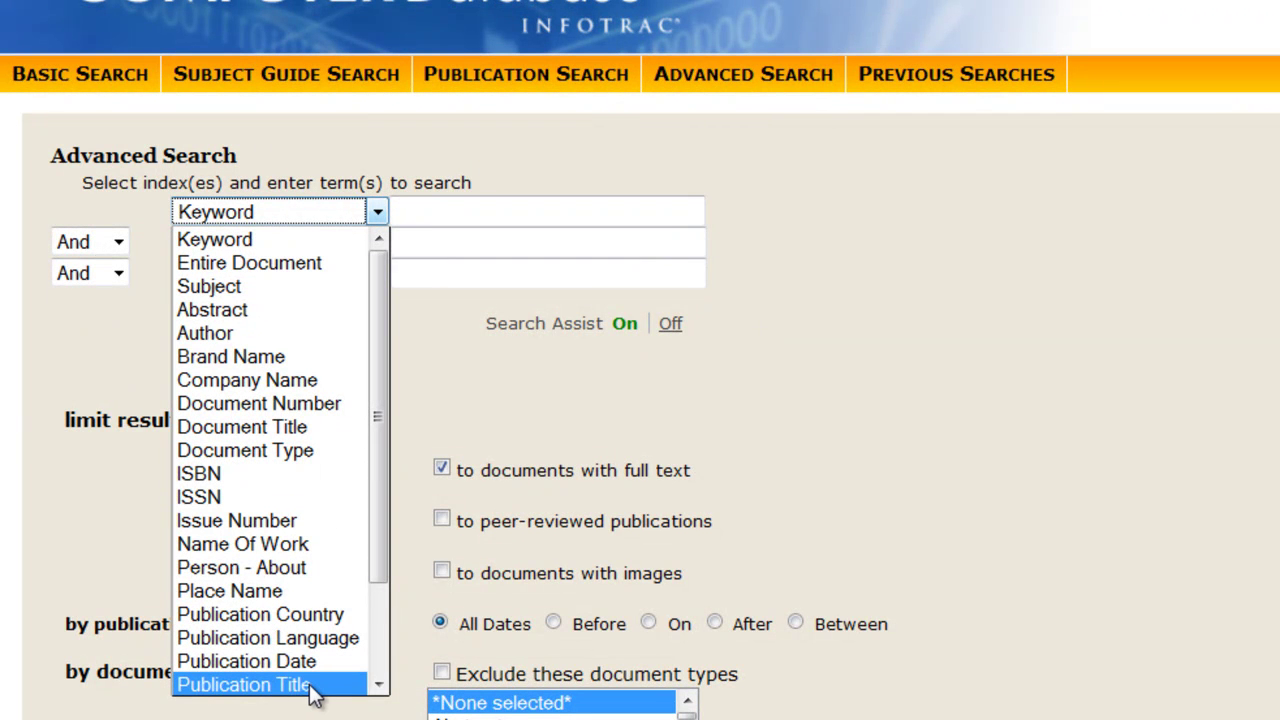
{"action": "left_click", "coordinate": [377, 211]}
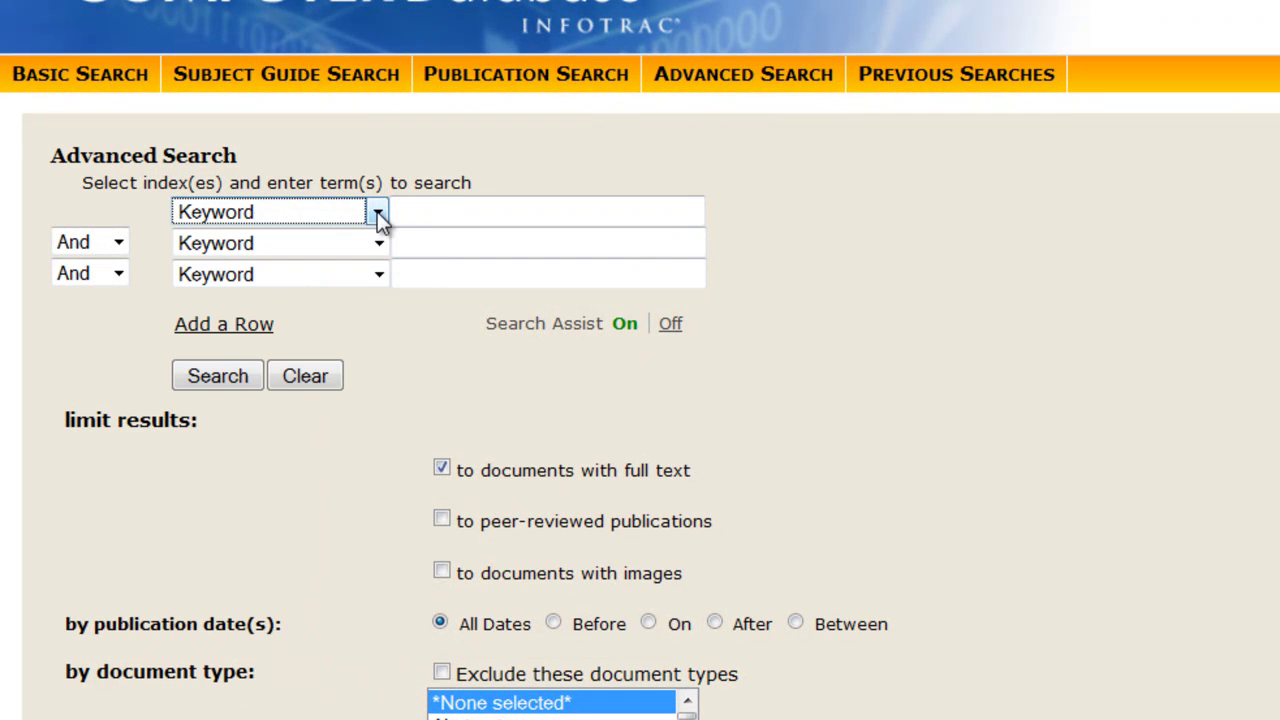
- Enter "cell phones" in the first search row and "health problems" in the second, combined with And
{"action": "left_click", "coordinate": [426, 207]}
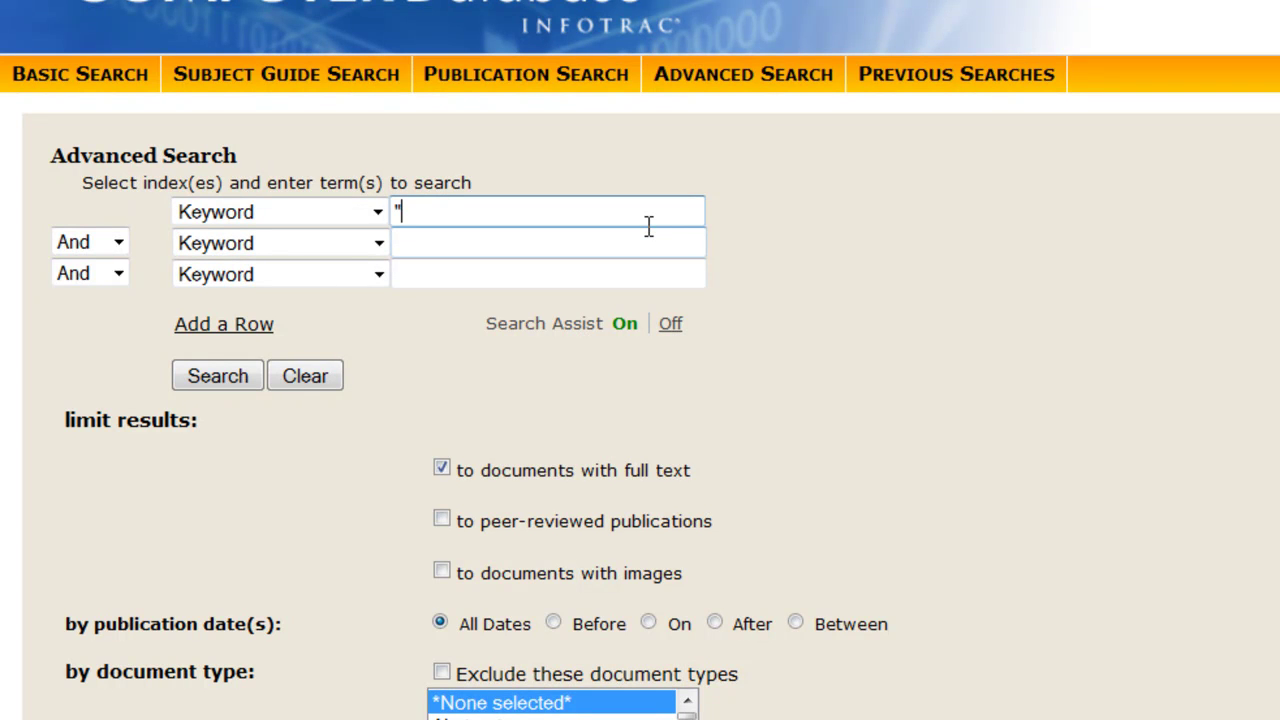
{"action": "type", "text": "\"cell phones\""}
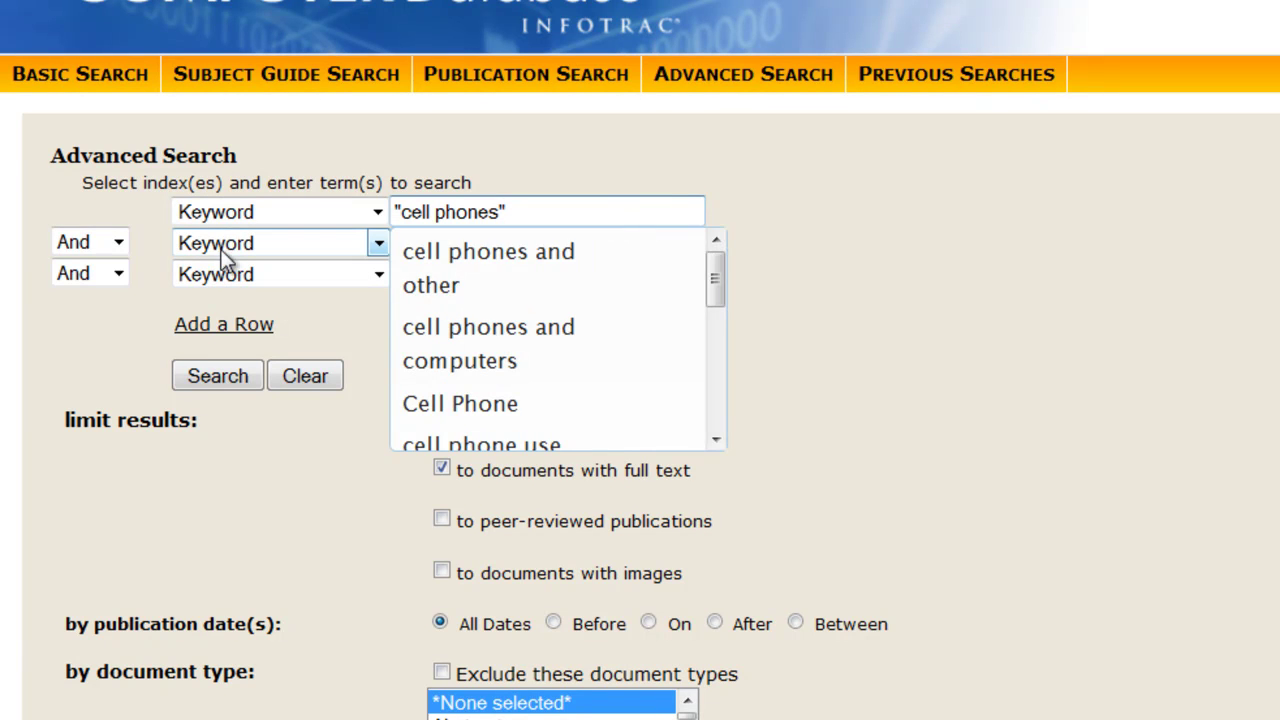
{"action": "left_click", "coordinate": [116, 244]}
{"action": "left_click", "coordinate": [115, 244]}
{"action": "left_click", "coordinate": [505, 244]}
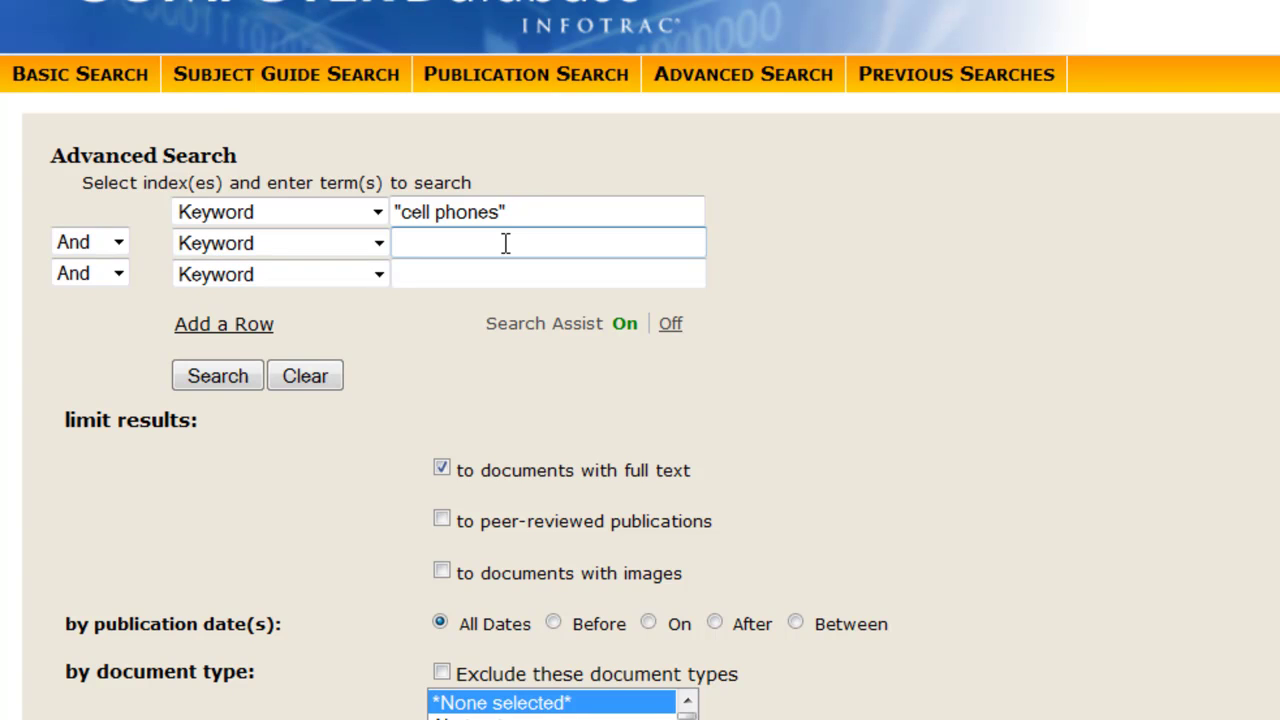
{"action": "type", "text": "\"health problems\""}
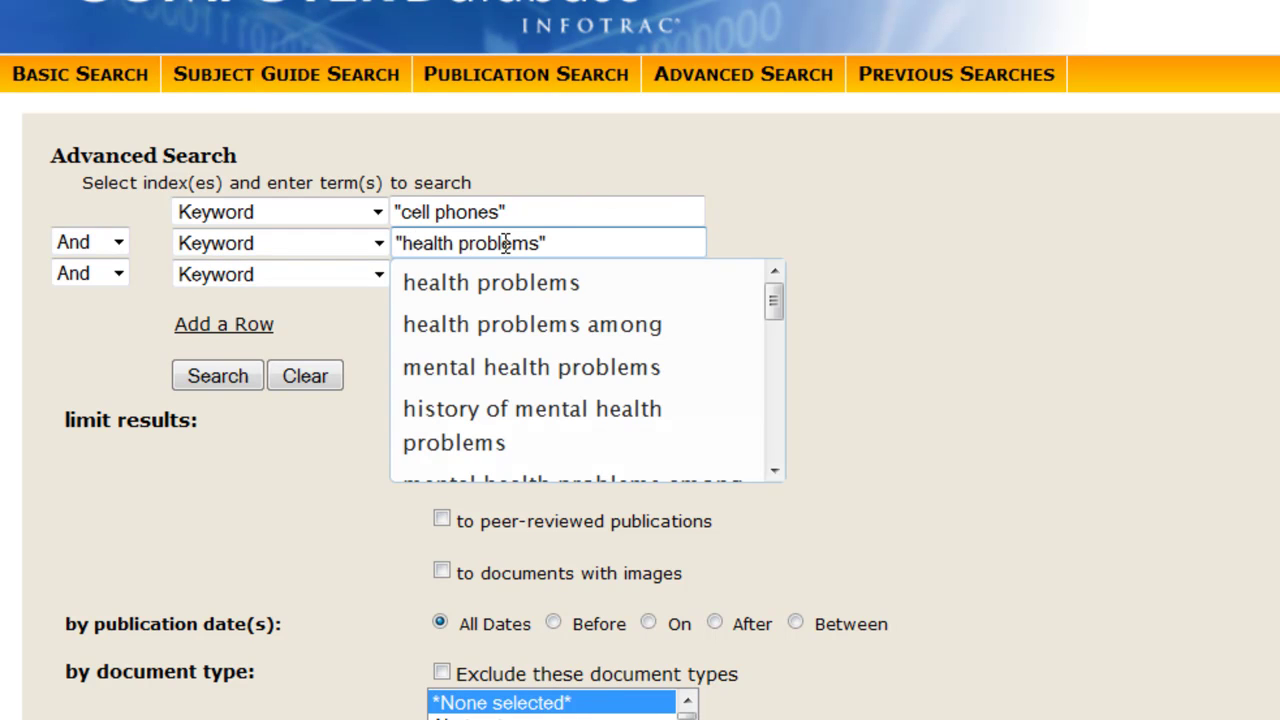
{"action": "left_click", "coordinate": [708, 167]}
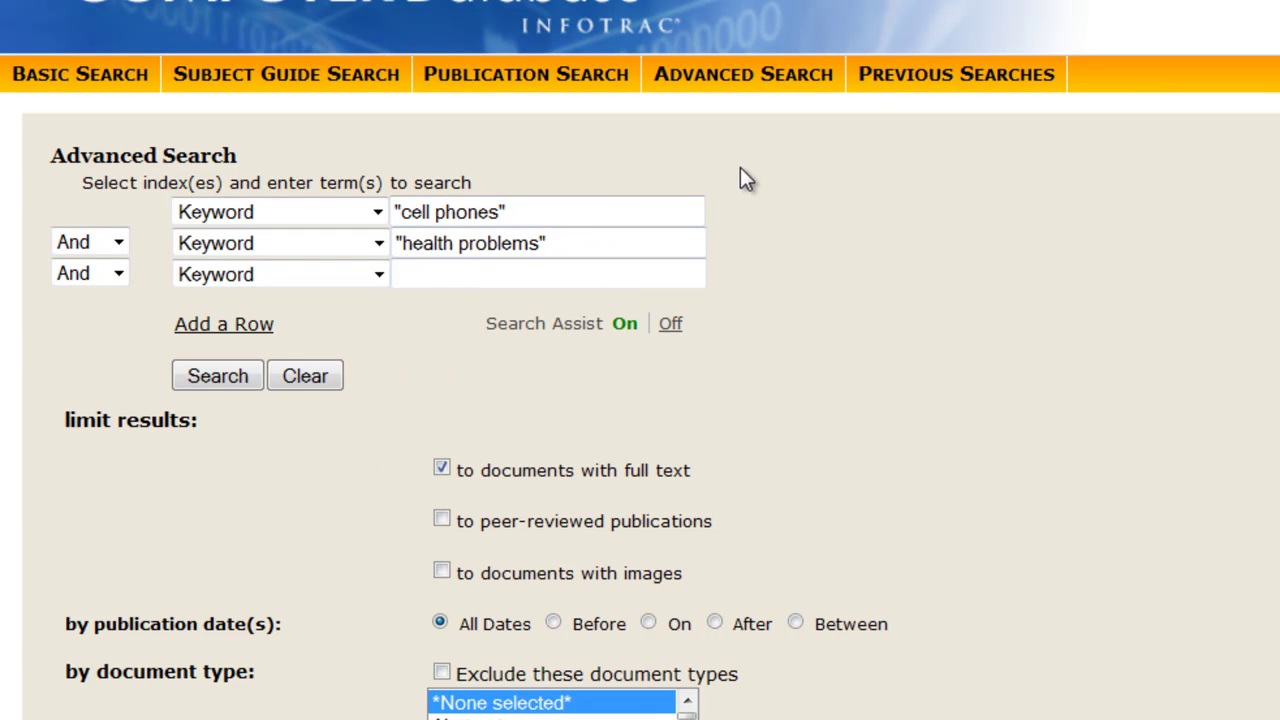
- Set the index of the first two rows to Entire Document and run the advanced search
{"action": "left_click", "coordinate": [378, 212]}
{"action": "left_click", "coordinate": [318, 258]}
{"action": "left_click", "coordinate": [377, 250]}
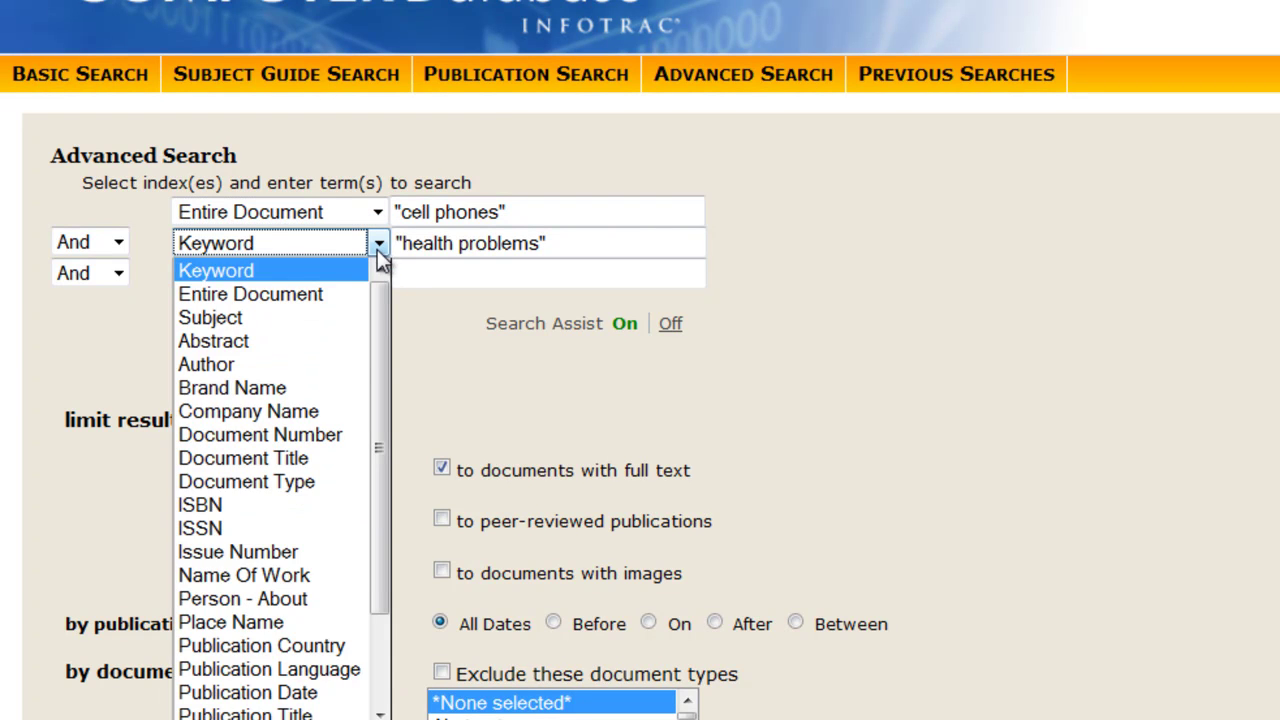
{"action": "left_click", "coordinate": [310, 287]}
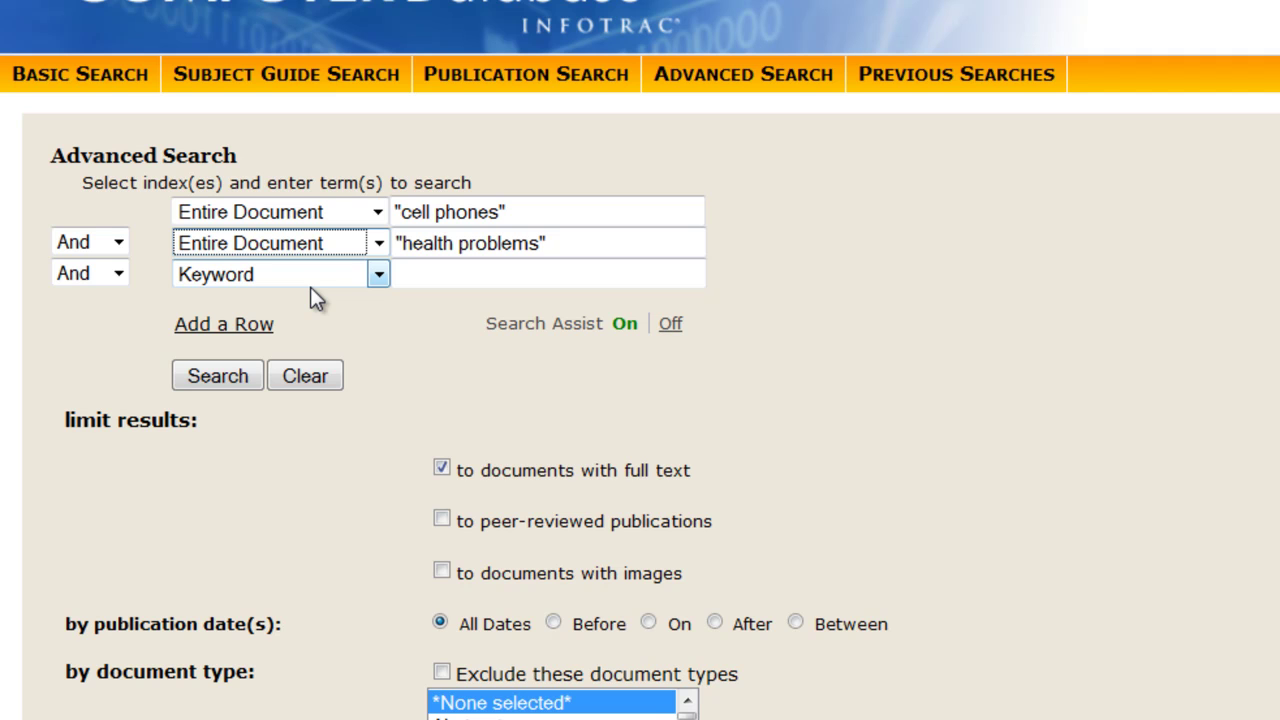
{"action": "left_click", "coordinate": [215, 379]}
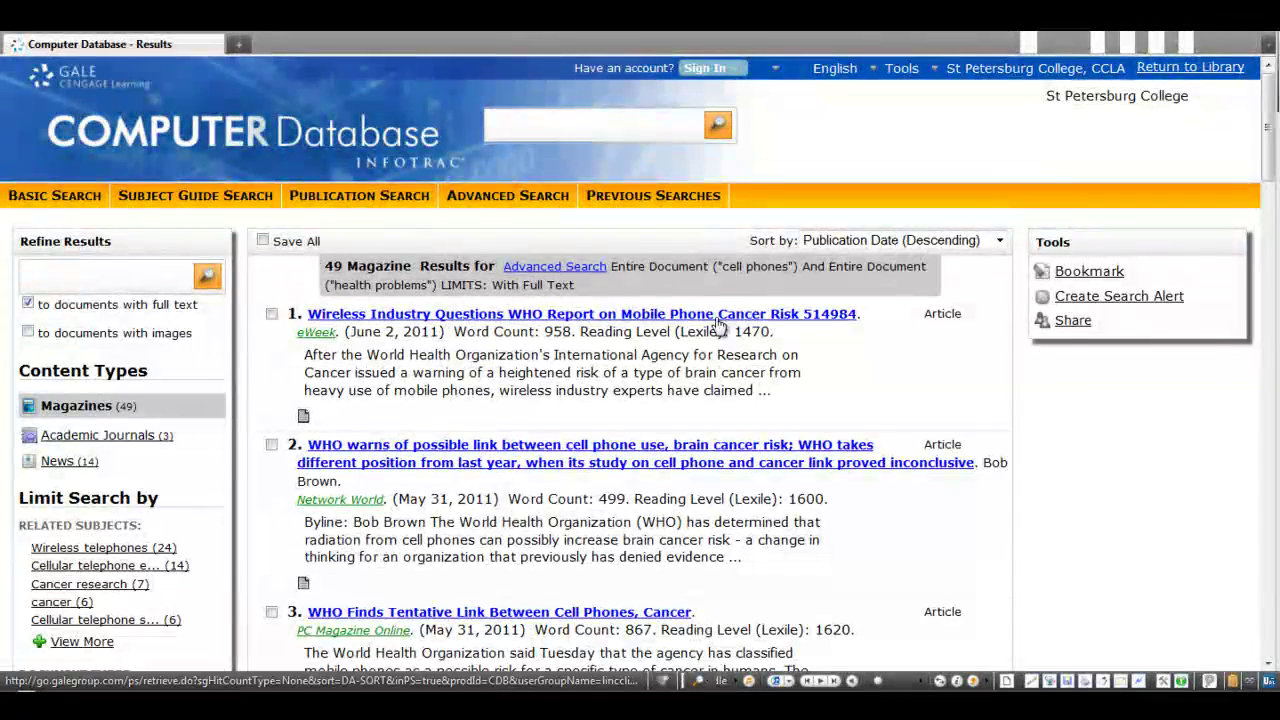
- Review the magazine results and sort them by Relevance
{"action": "scroll", "coordinate": [578, 410], "scroll_direction": "down", "scroll_amount": 3}
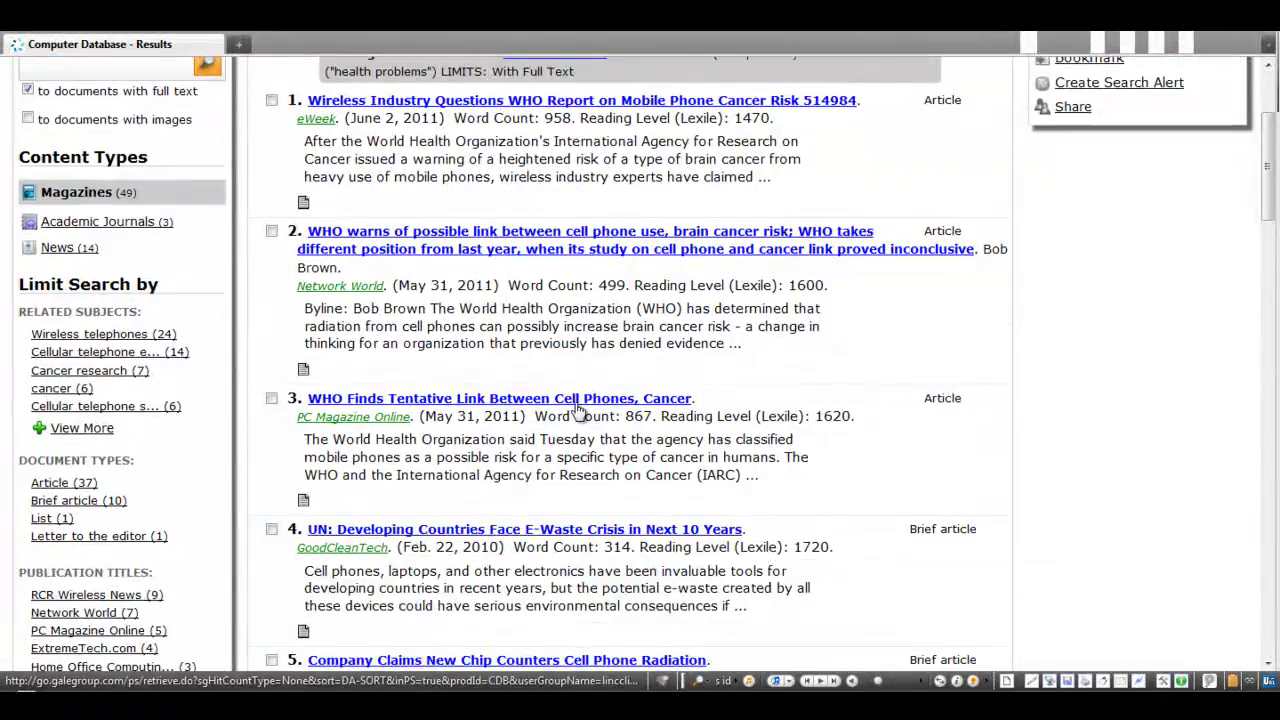
{"action": "scroll", "coordinate": [578, 410], "scroll_direction": "down", "scroll_amount": 3}
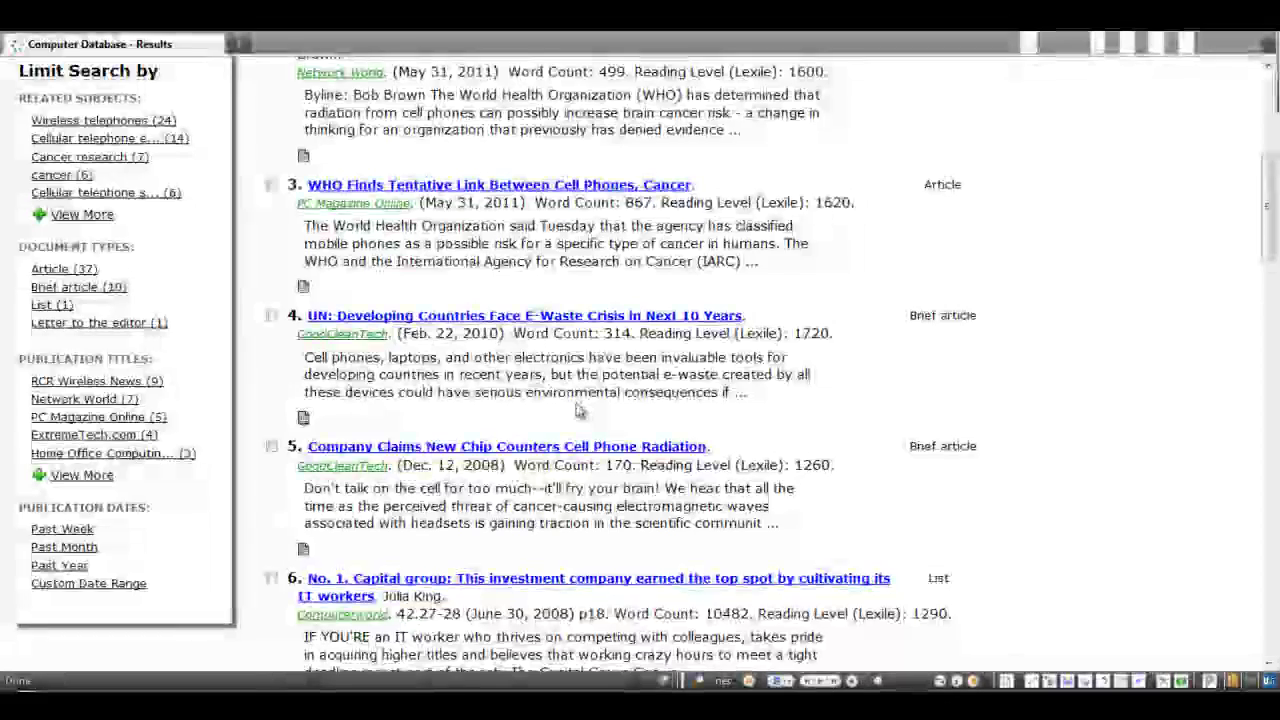
{"action": "scroll", "coordinate": [578, 410], "scroll_direction": "down", "scroll_amount": 2}
{"action": "scroll", "coordinate": [578, 410], "scroll_direction": "up", "scroll_amount": 5}
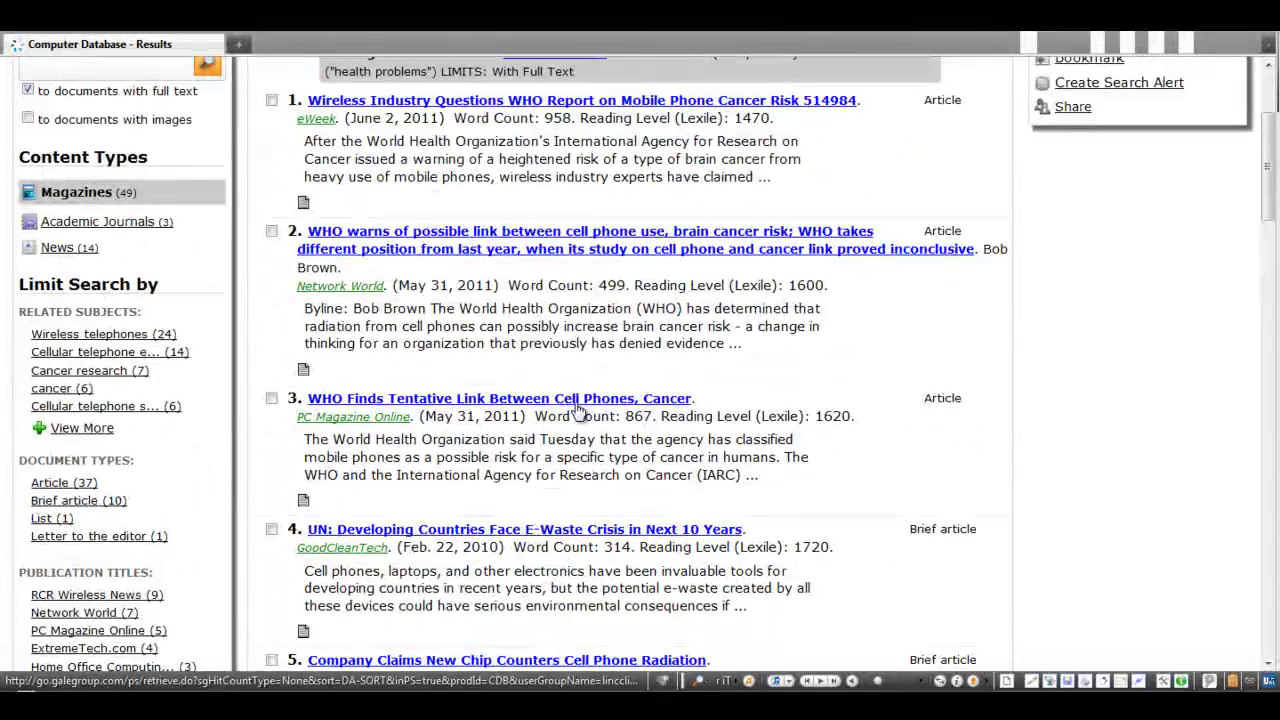
{"action": "scroll", "coordinate": [578, 409], "scroll_direction": "up", "scroll_amount": 2}
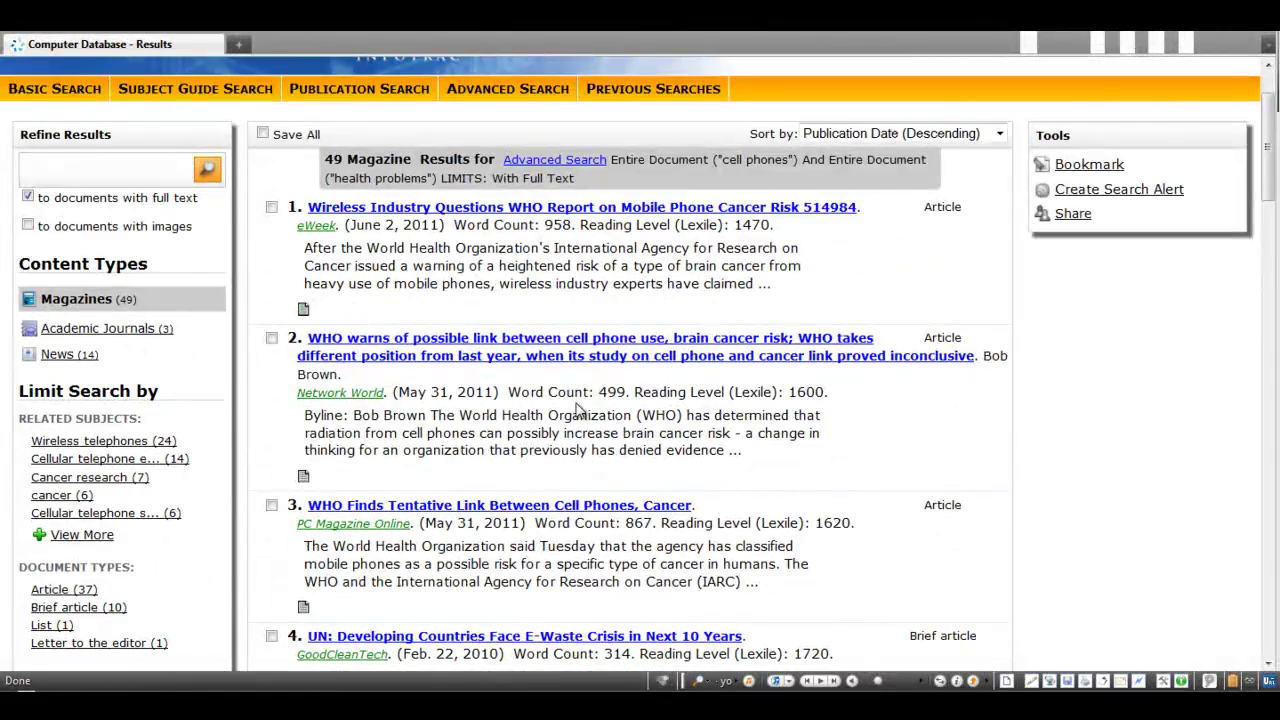
{"action": "scroll", "coordinate": [578, 409], "scroll_direction": "up", "scroll_amount": 2}
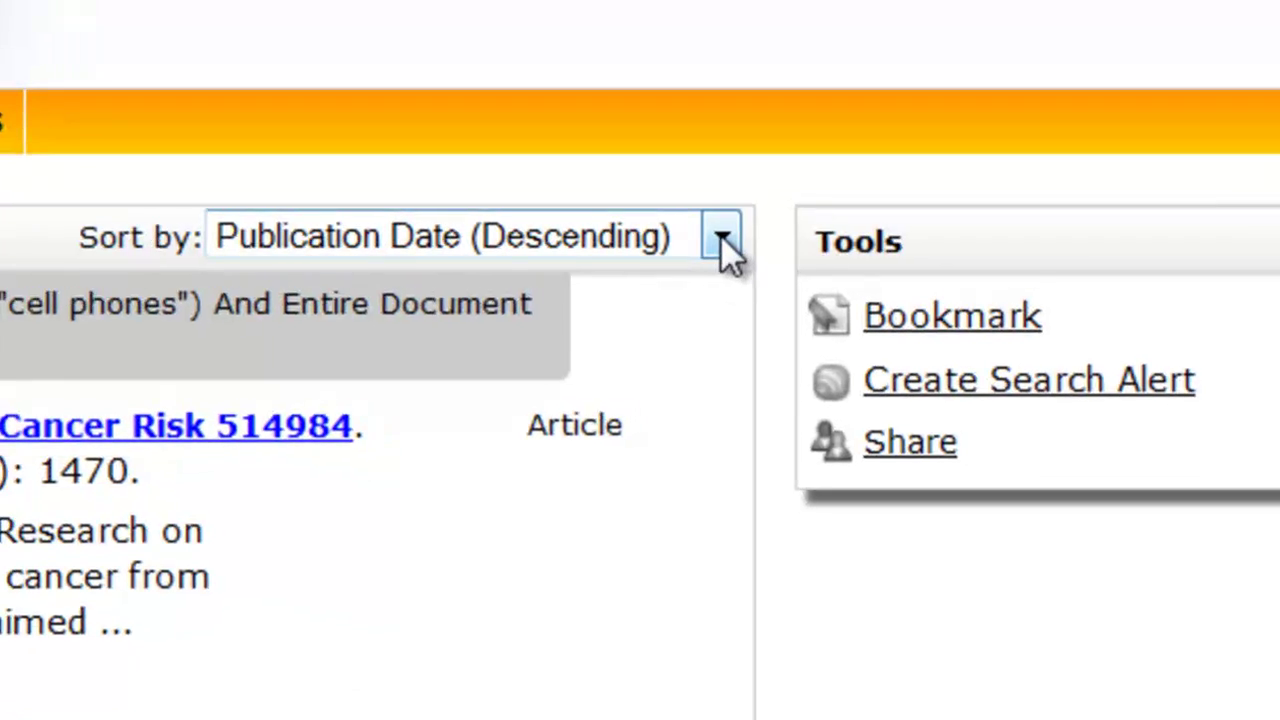
{"action": "left_click", "coordinate": [837, 237]}
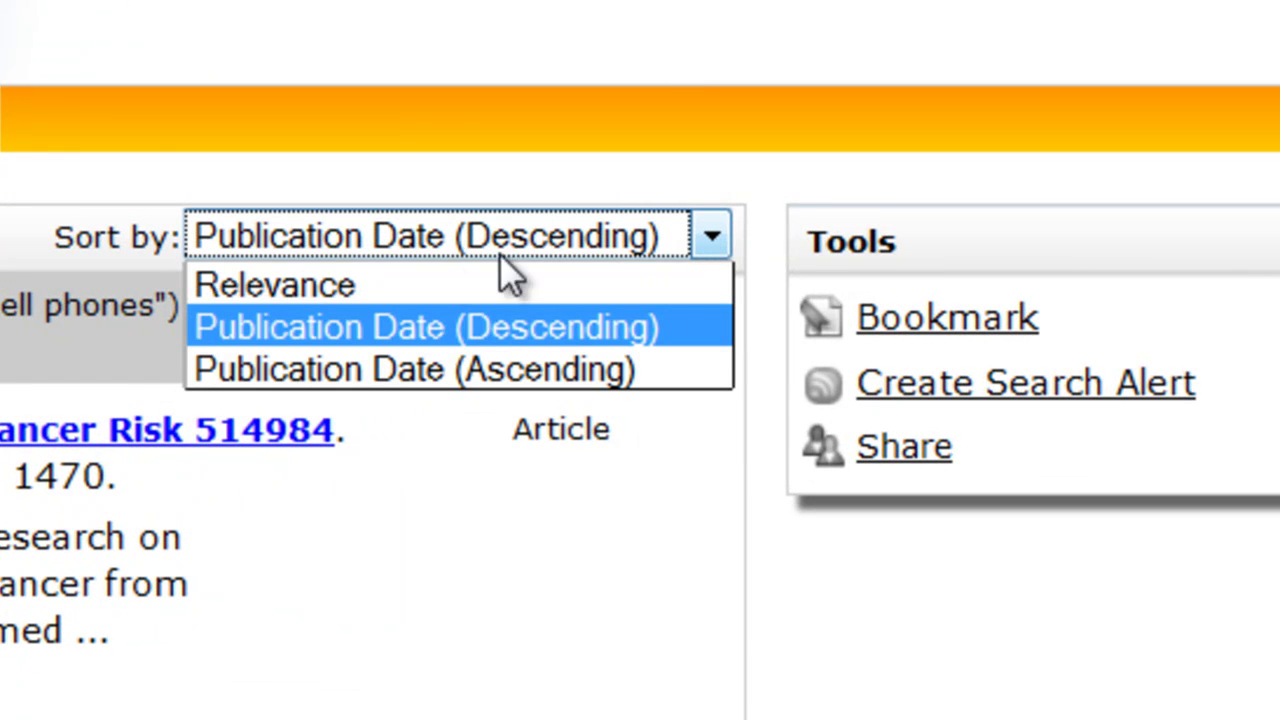
{"action": "left_click", "coordinate": [372, 284]}
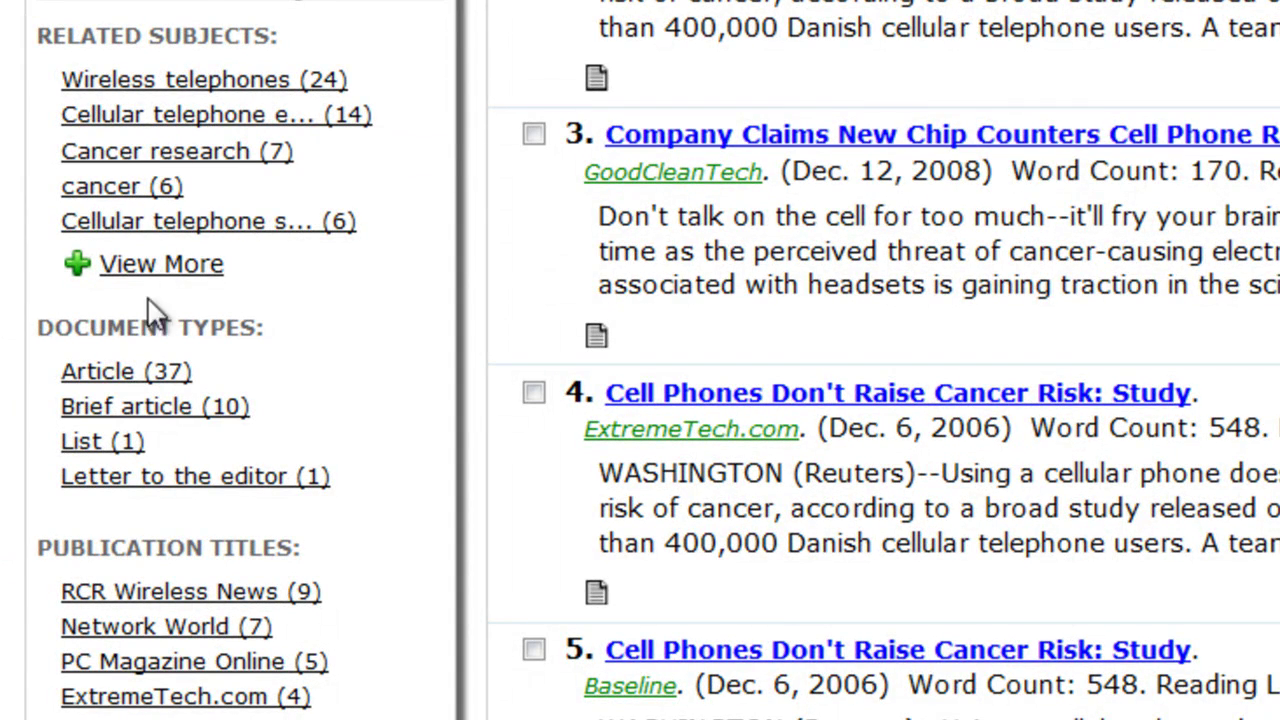
- Review the Limit Search by filters, open the first article in the results, and display its Bookmark & Share options
{"action": "scroll", "coordinate": [95, 340], "scroll_direction": "down", "scroll_amount": 3}
{"action": "scroll", "coordinate": [98, 313], "scroll_direction": "down", "scroll_amount": 5}
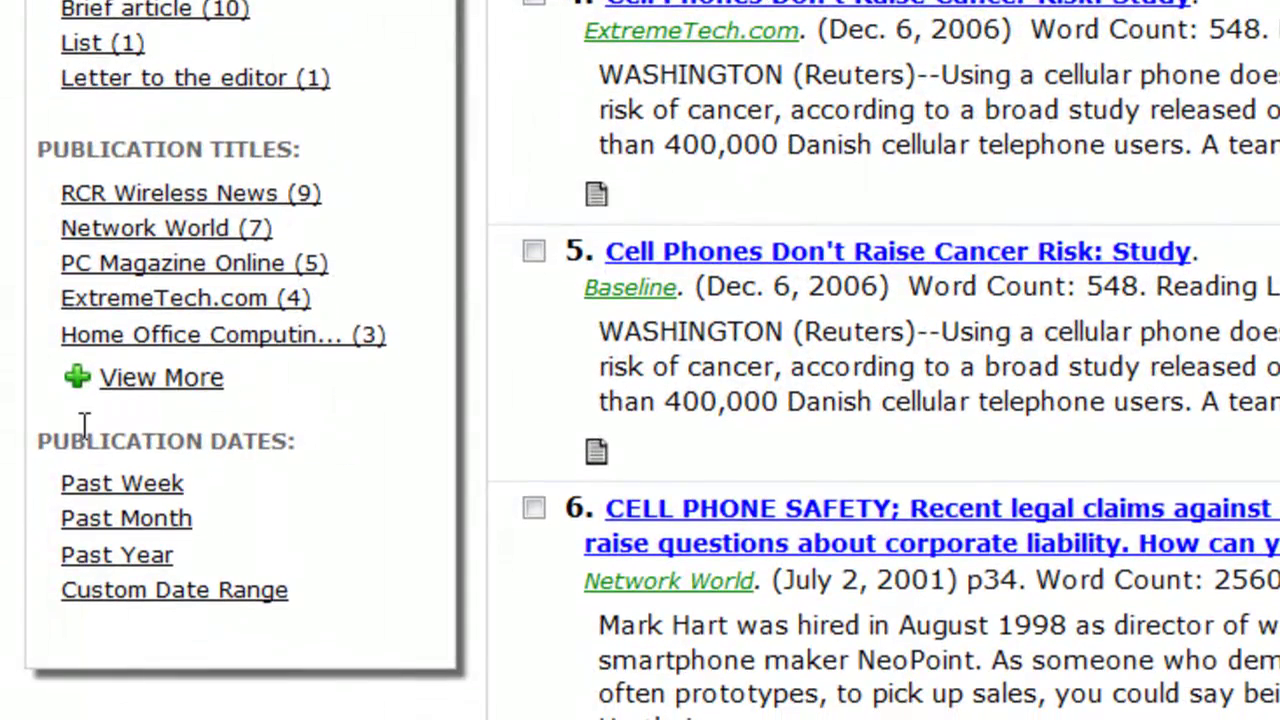
{"action": "scroll", "coordinate": [363, 237], "scroll_direction": "up", "scroll_amount": 10}
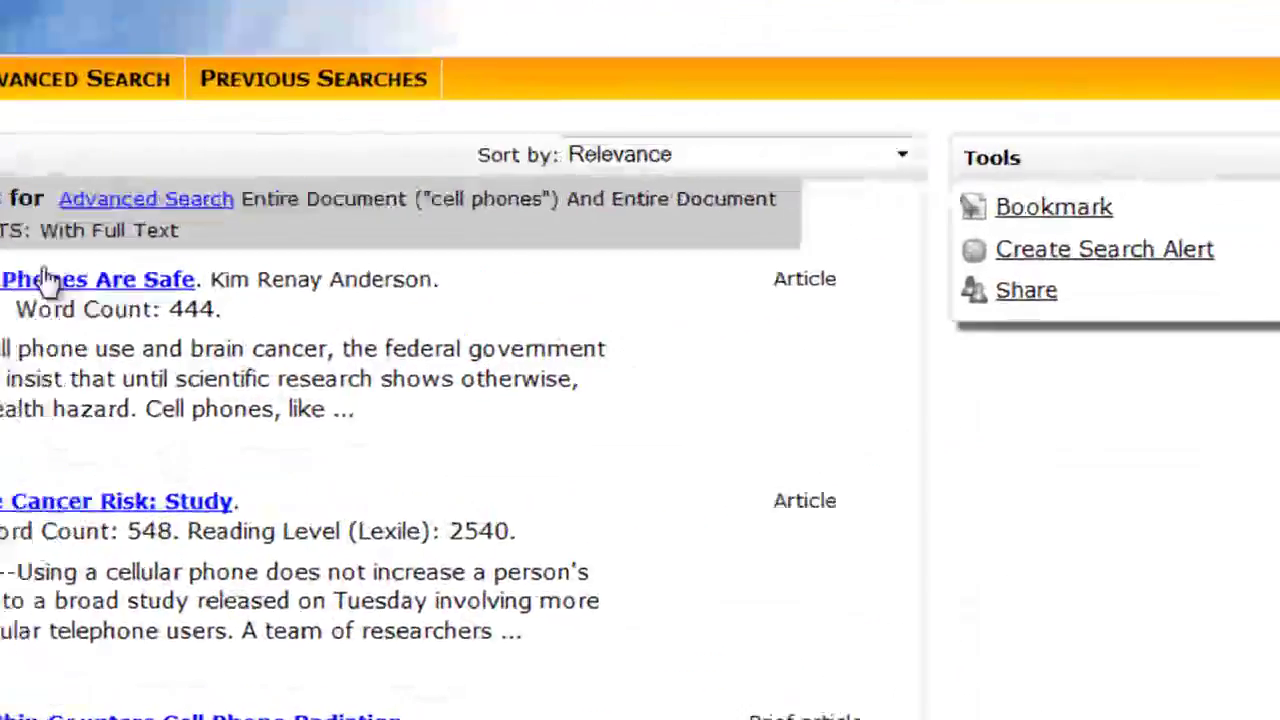
{"action": "left_click", "coordinate": [47, 280]}
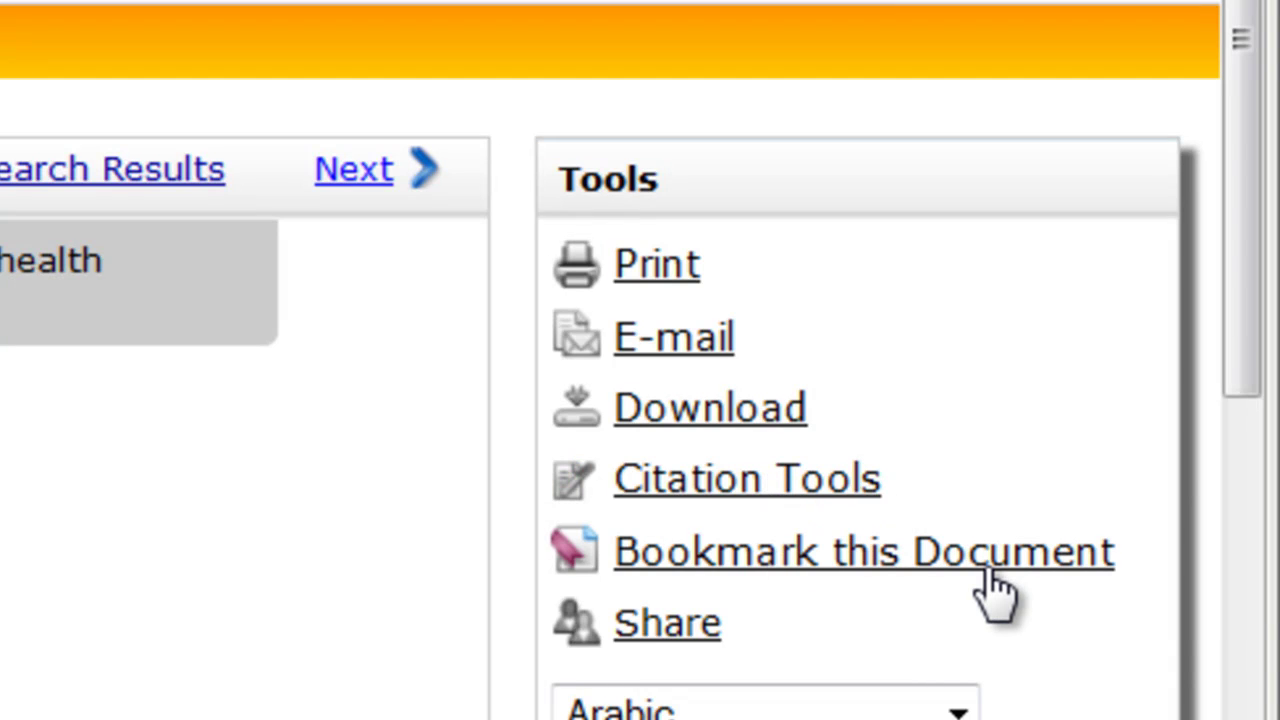
{"action": "scroll", "coordinate": [767, 612], "scroll_direction": "down", "scroll_amount": 2}
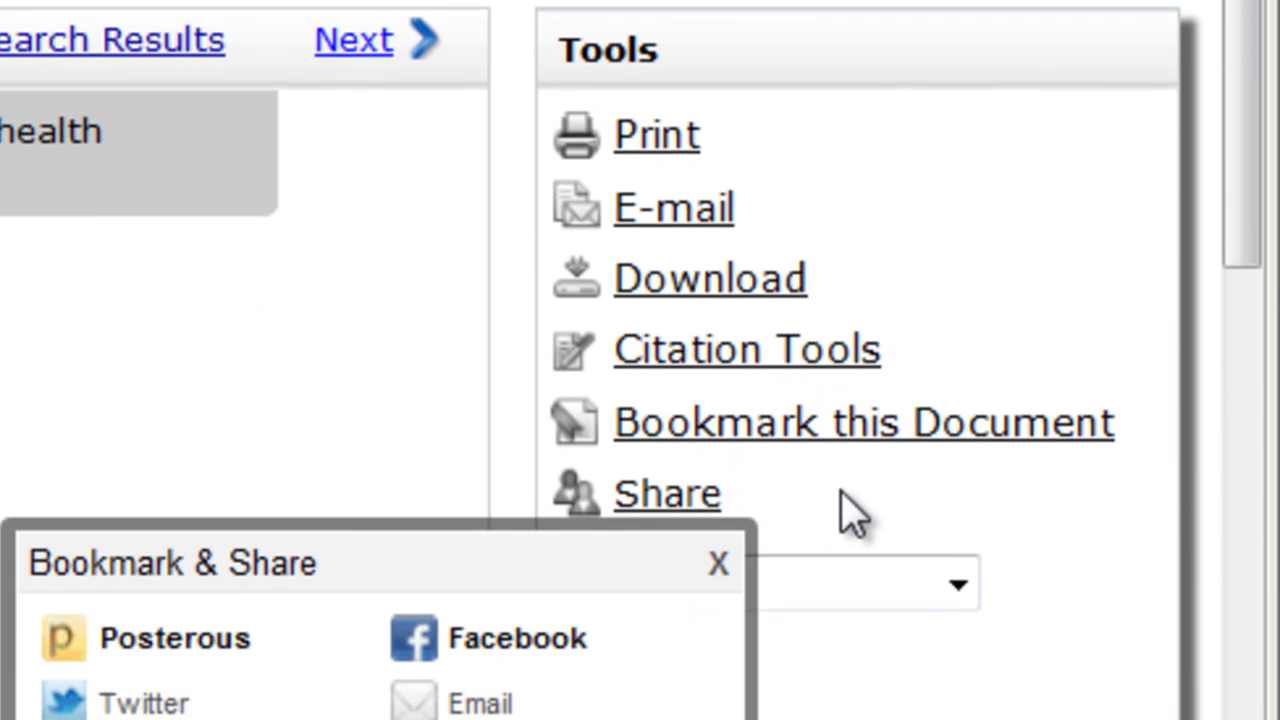